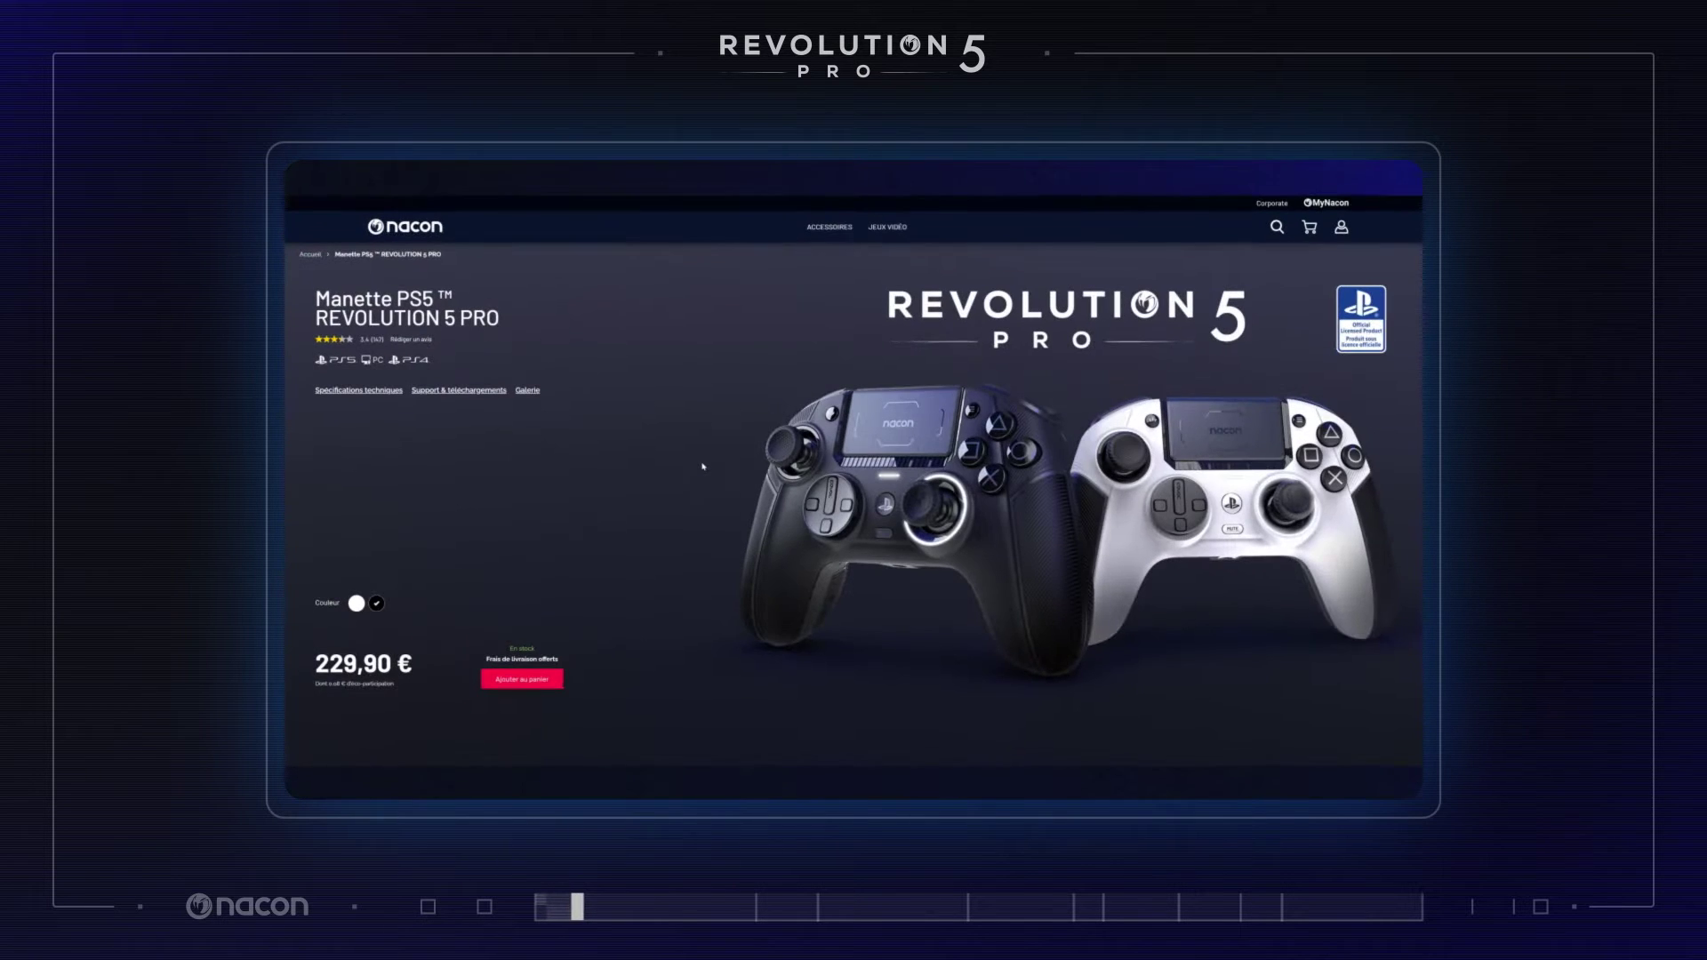
Step: Jump to the 'Support & téléchargements' section of the Revolution 5 Pro controller page
click(486, 392)
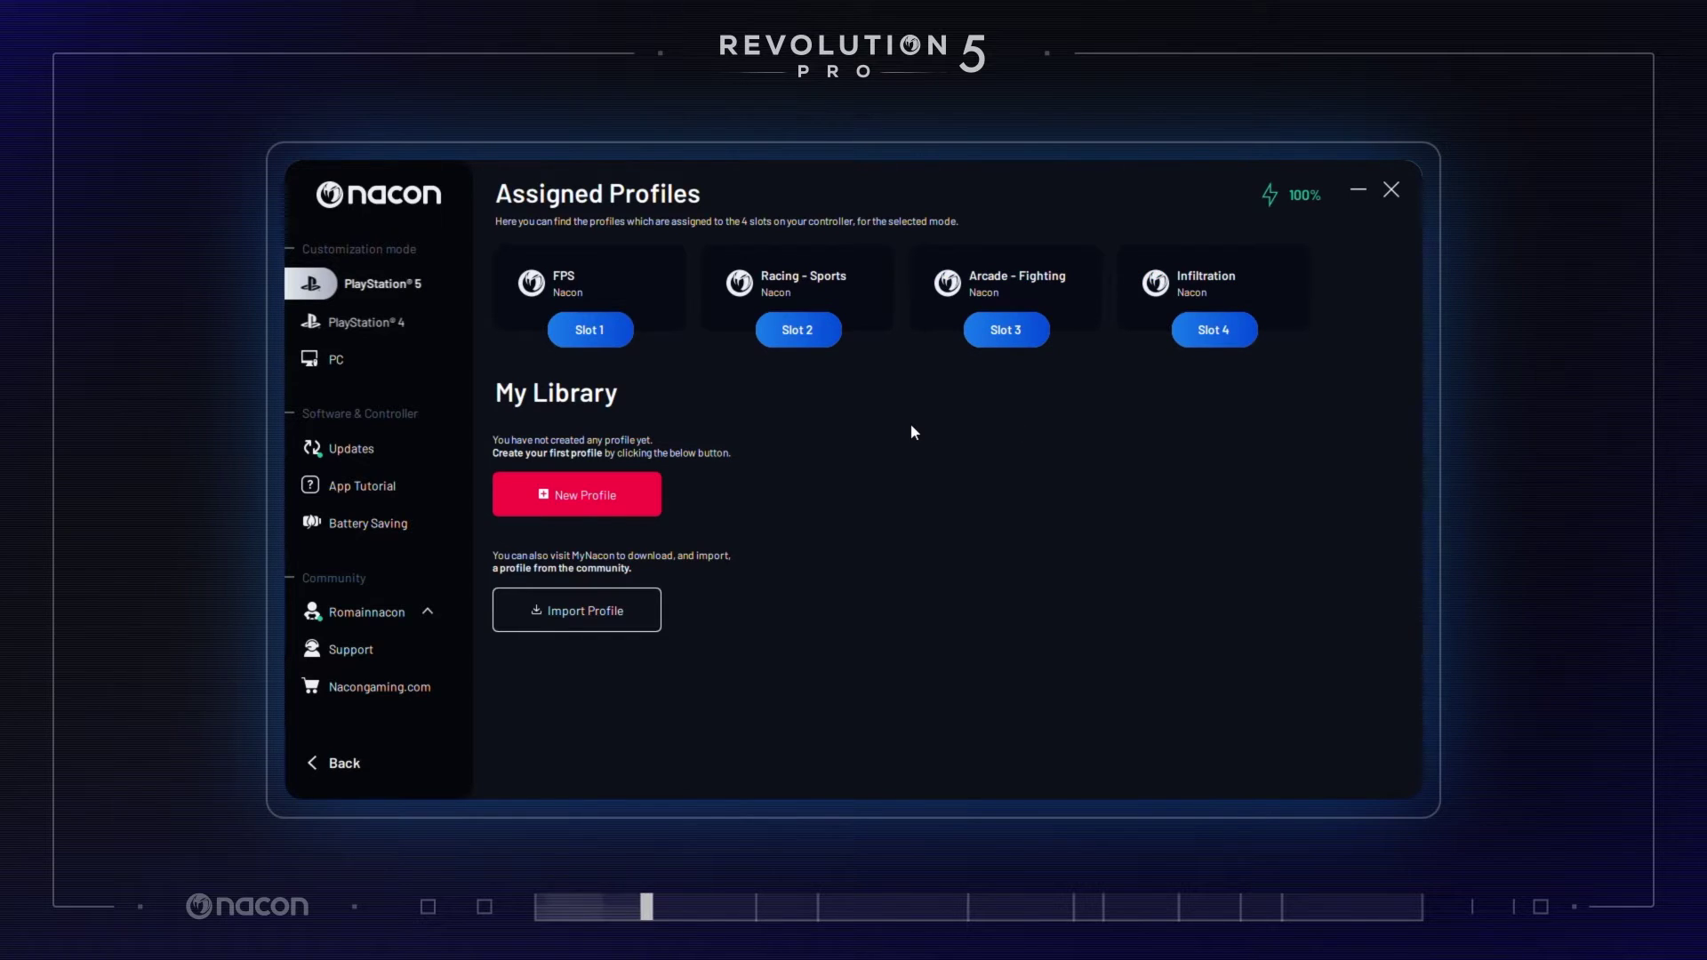
Step: Create a new profile named Robocop with editor Games, assigned to Slot 1
click(558, 492)
click(774, 377)
text(Robocop)
key(Tab)
text(Games)
click(766, 579)
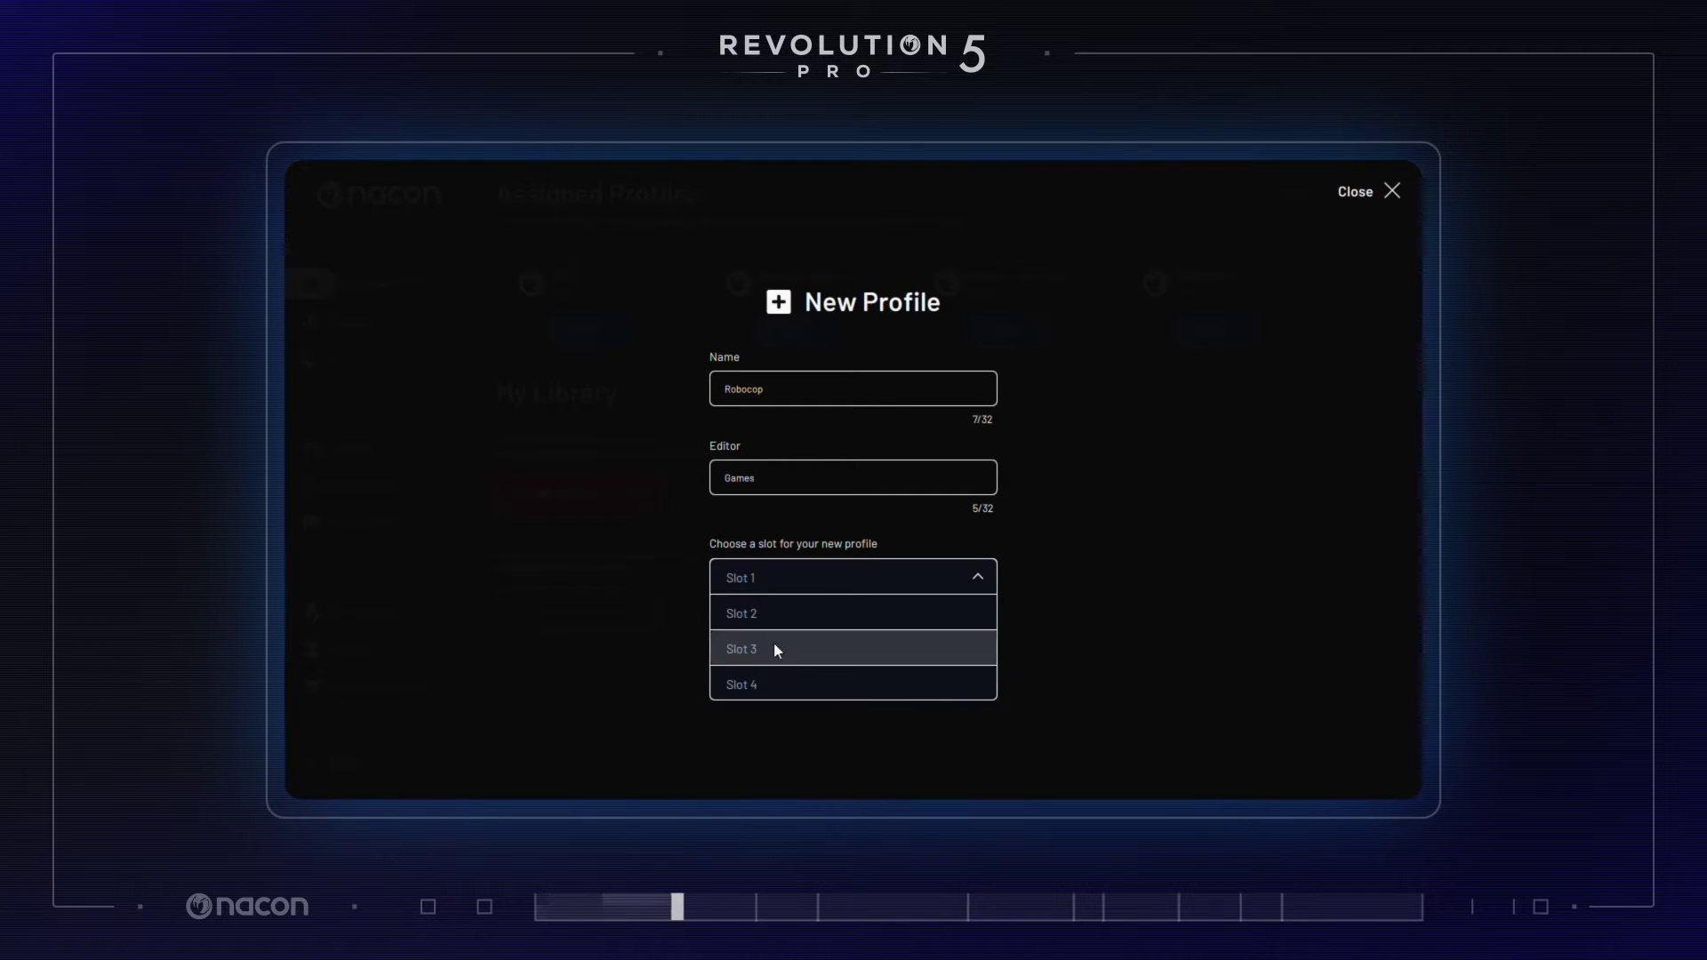
click(775, 578)
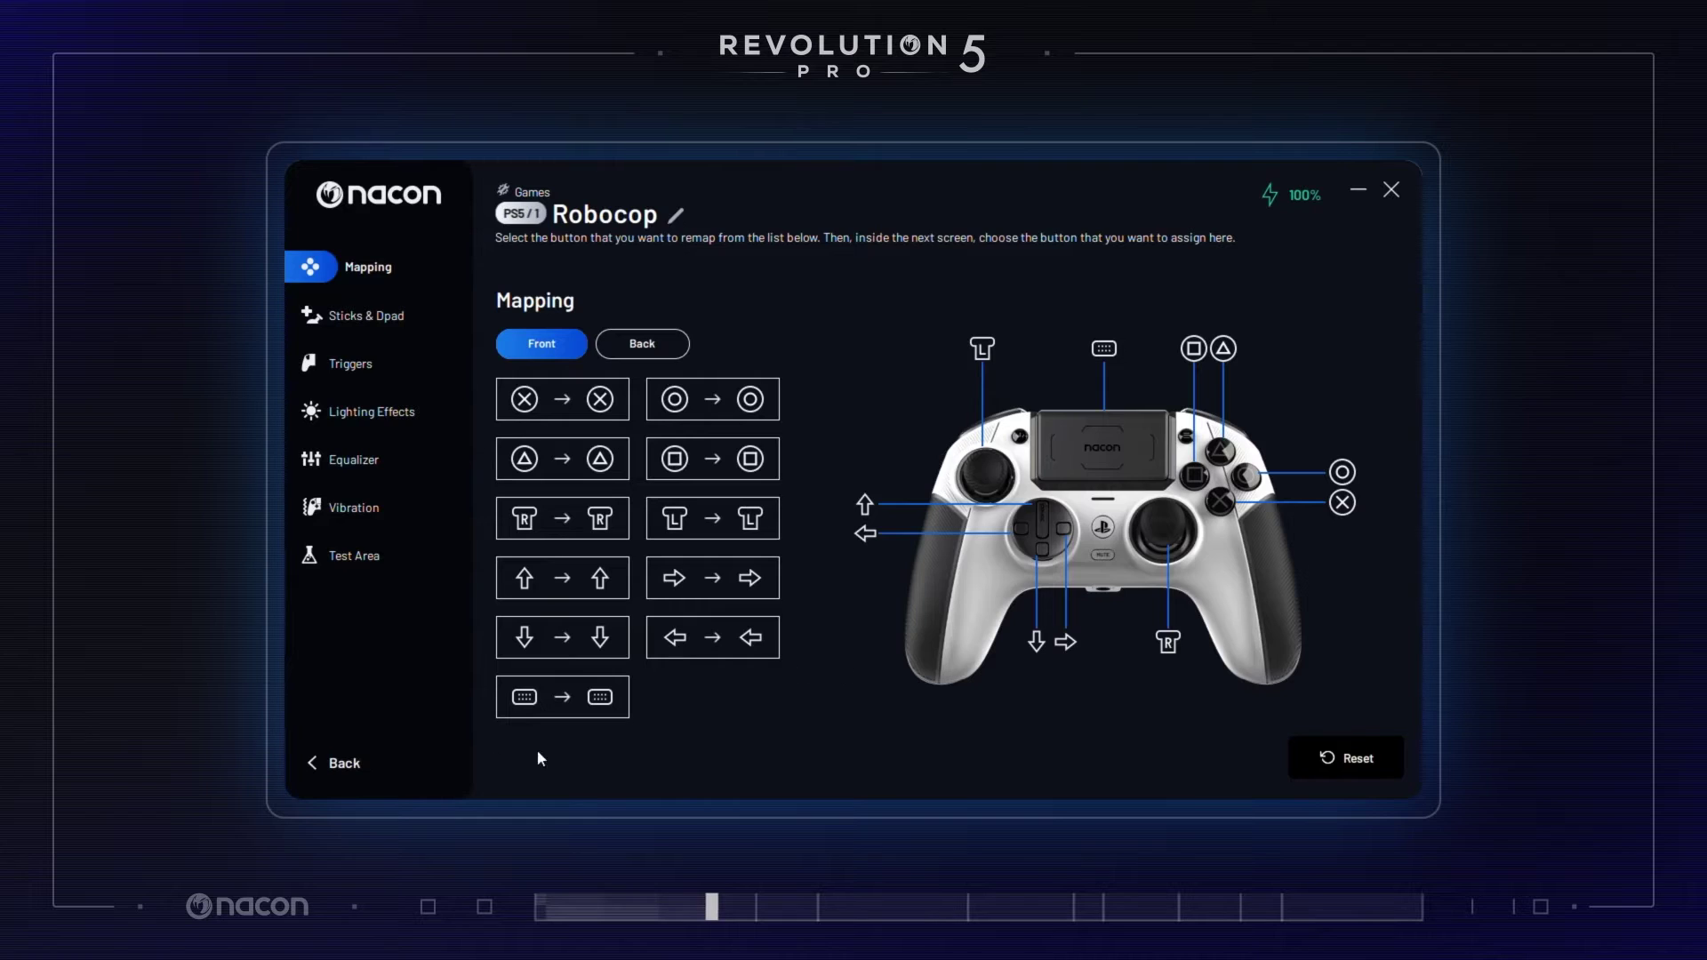
Step: Return to Assigned Profiles and open the Robocop card in Slot 1
click(320, 766)
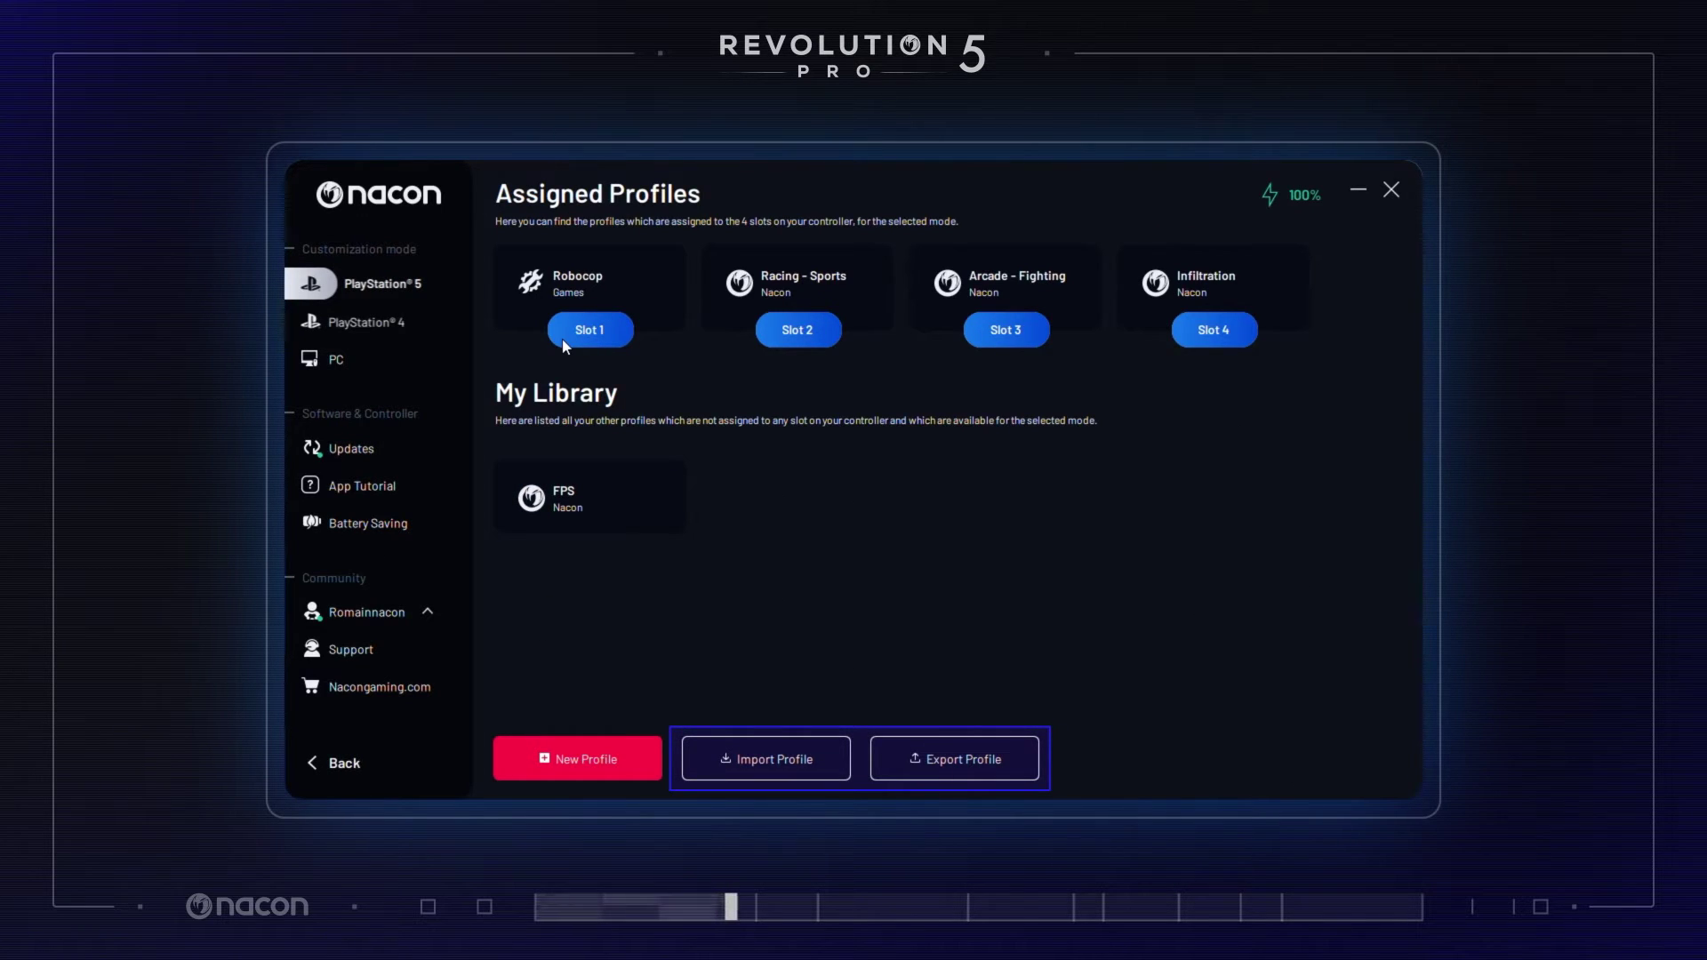
click(587, 288)
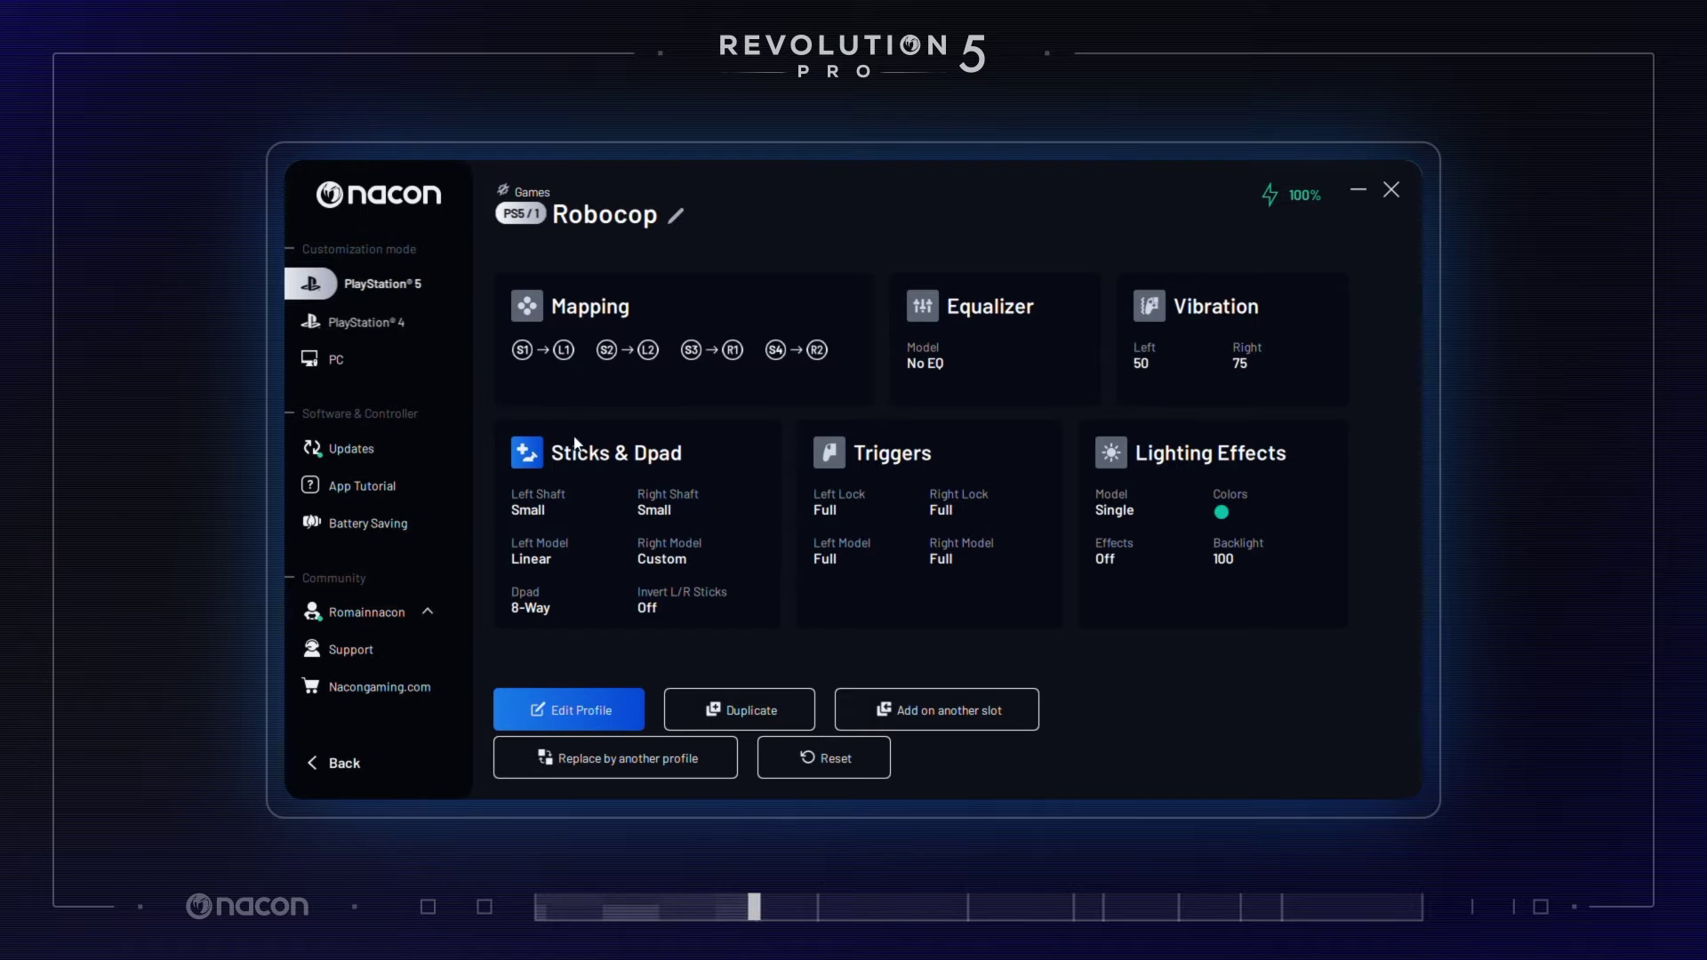
Step: Remap the rear R1 button to L2 Trigger and paddle S3 to R3 Button
click(569, 703)
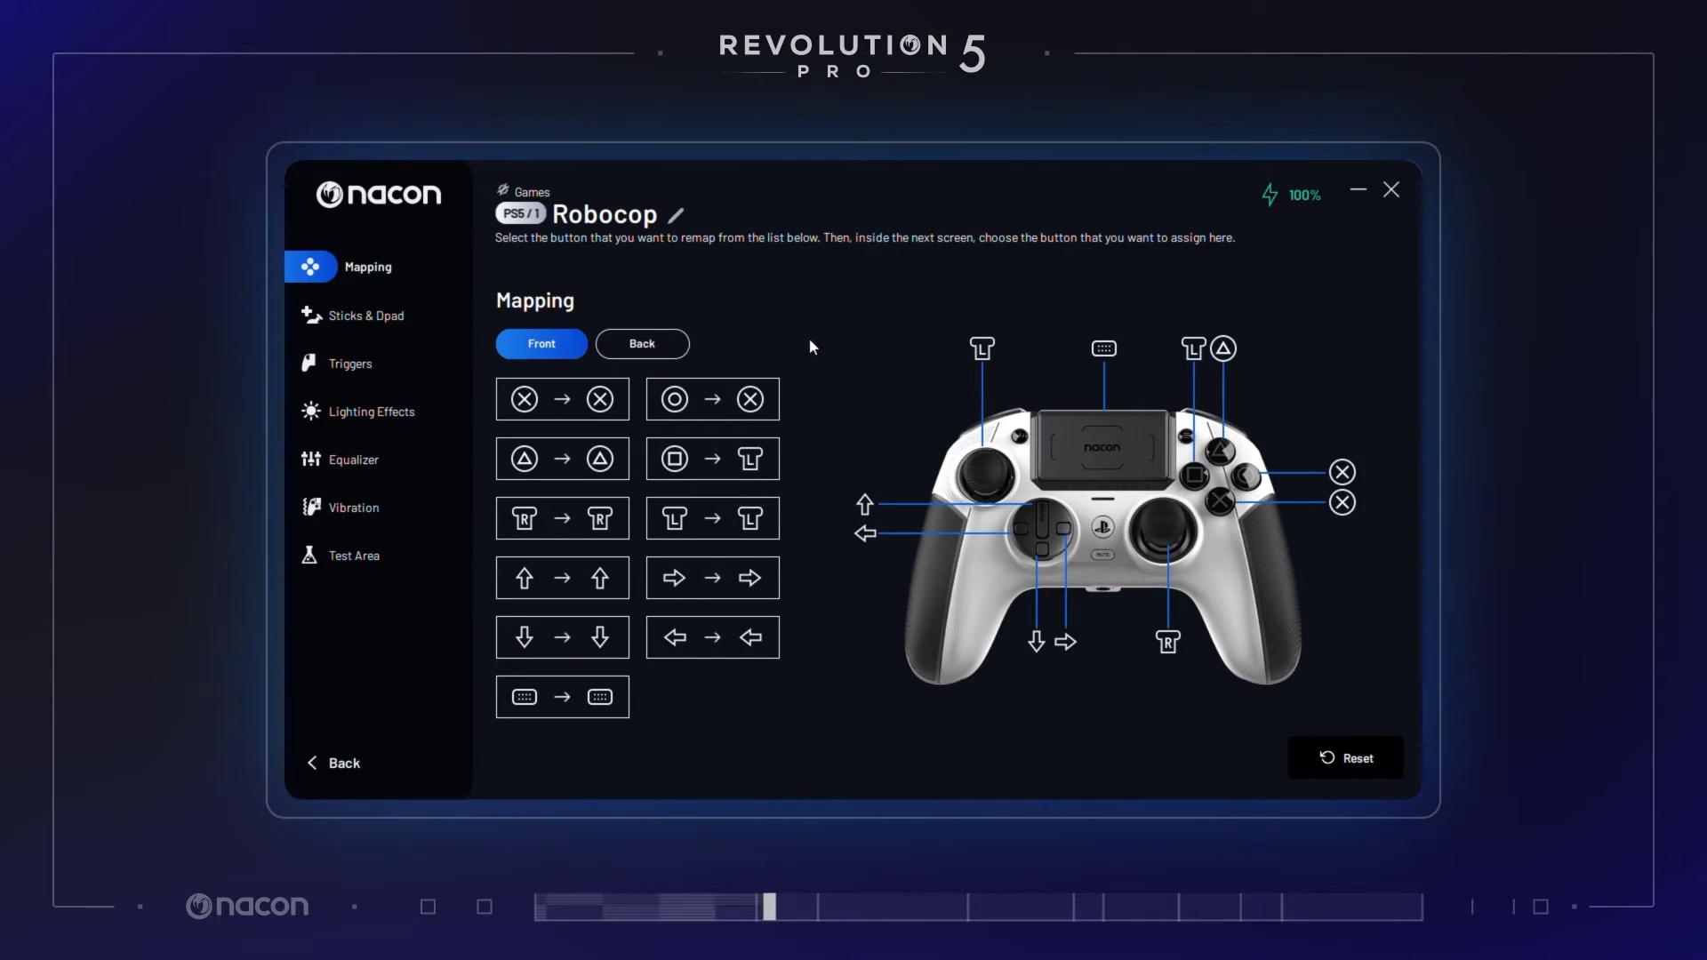
click(645, 345)
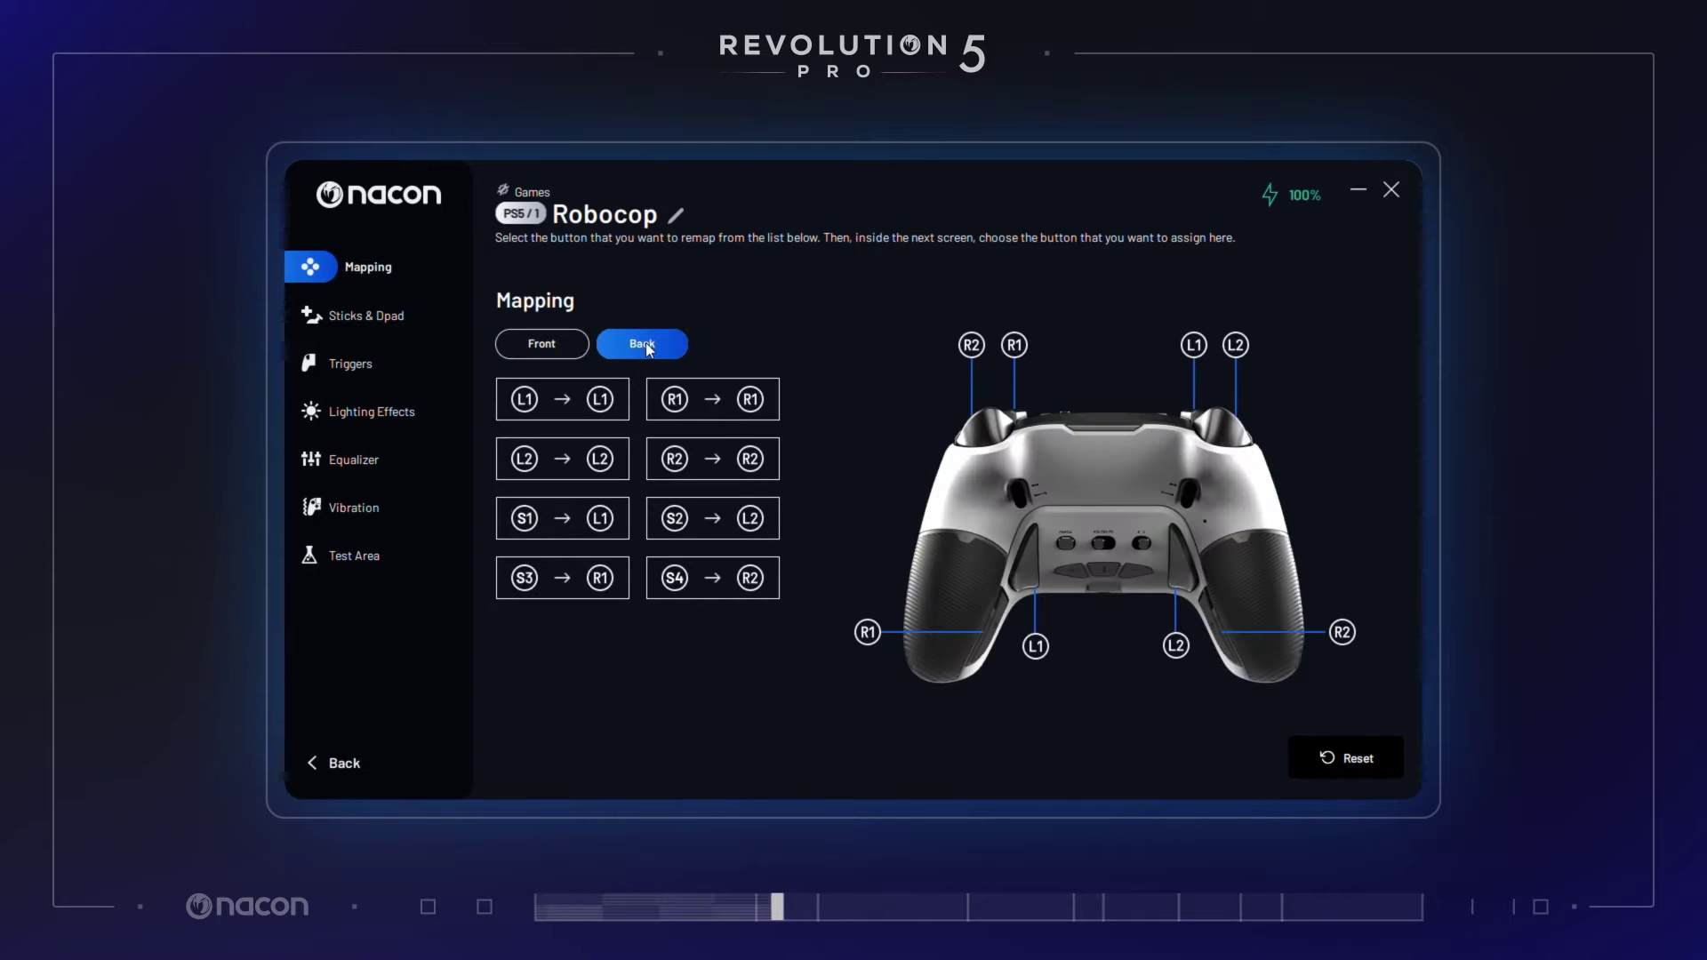
click(750, 391)
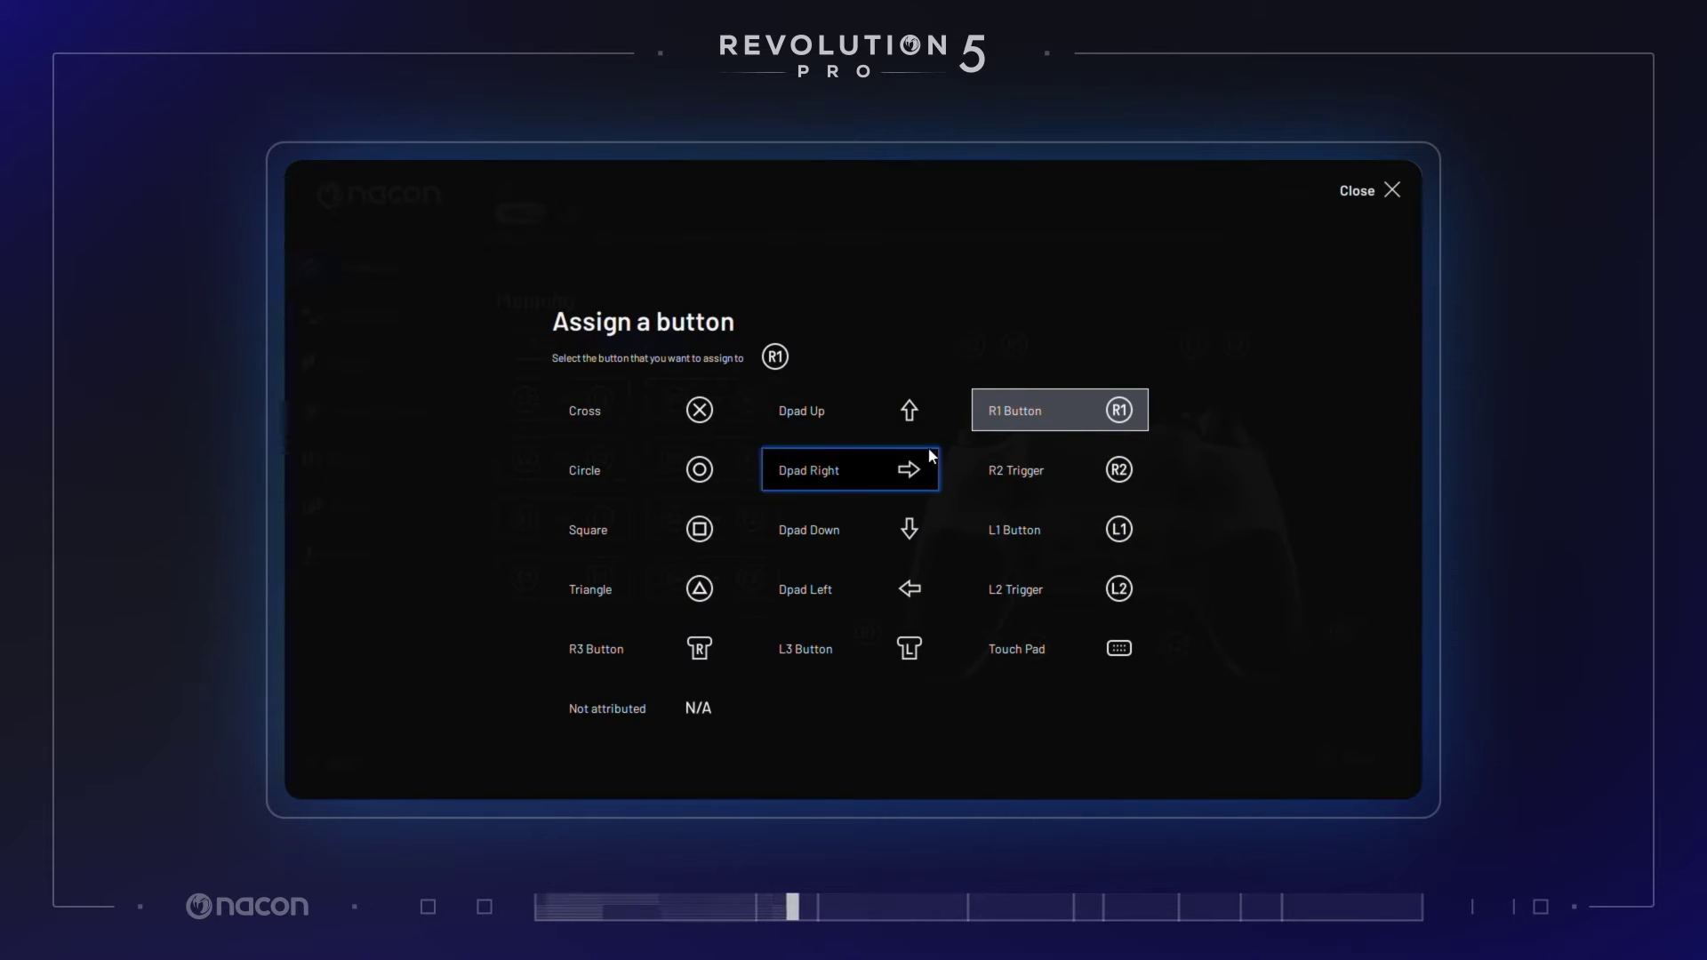
click(1005, 587)
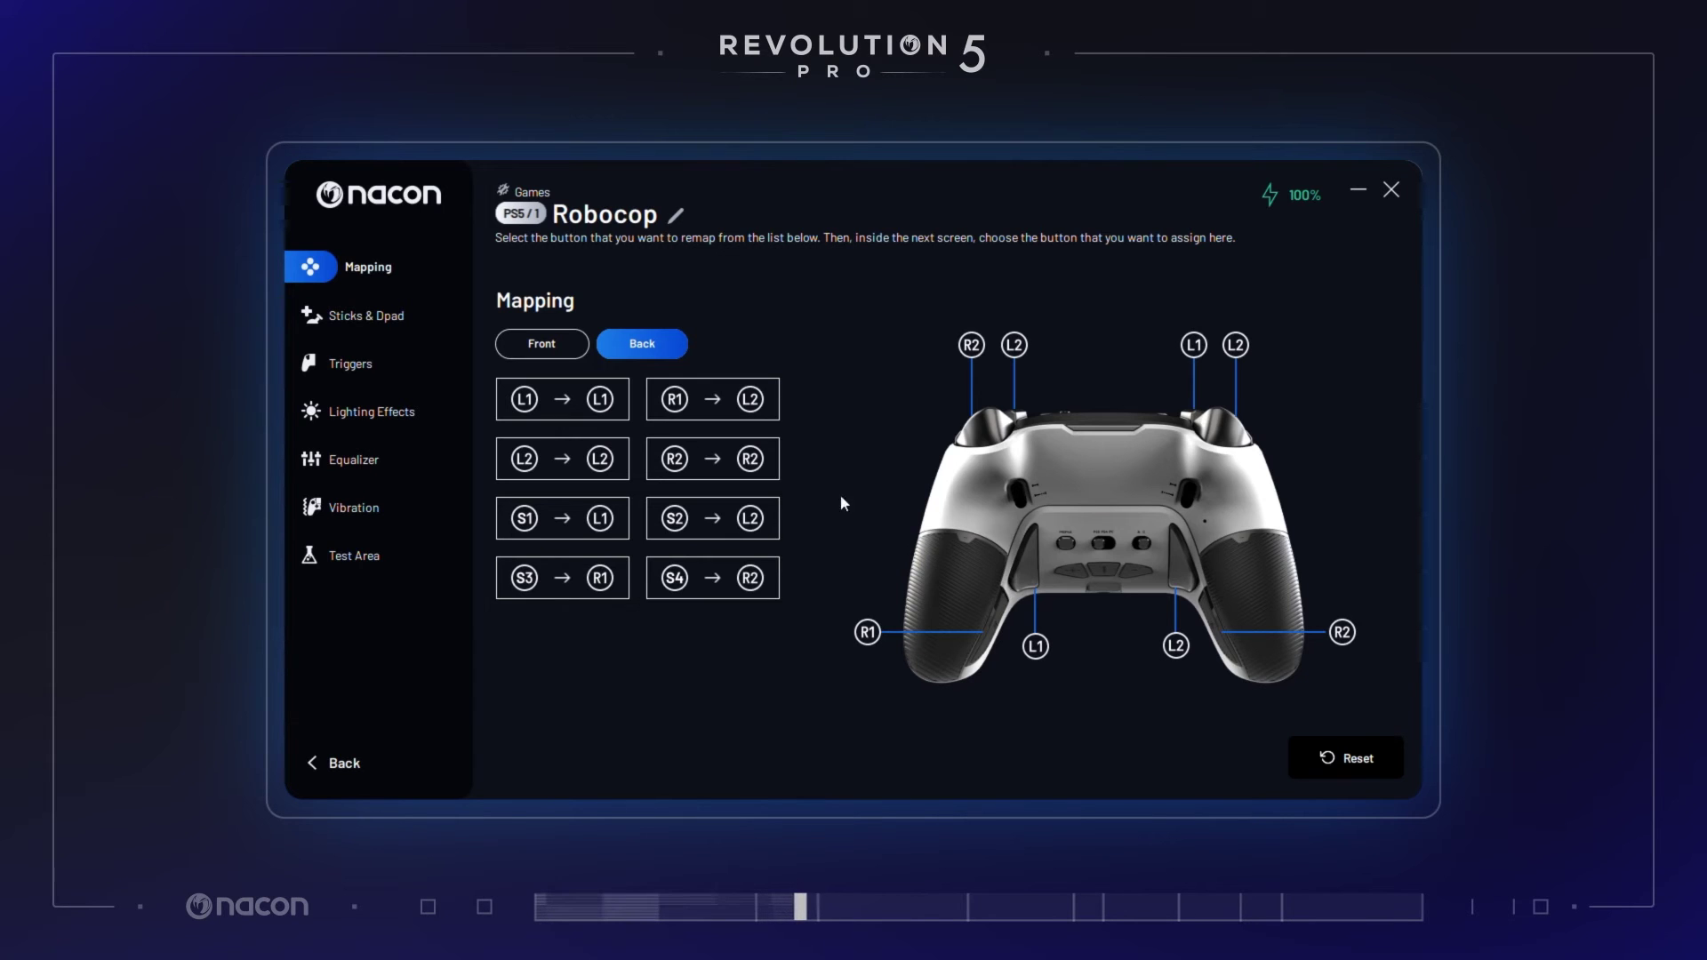
click(597, 585)
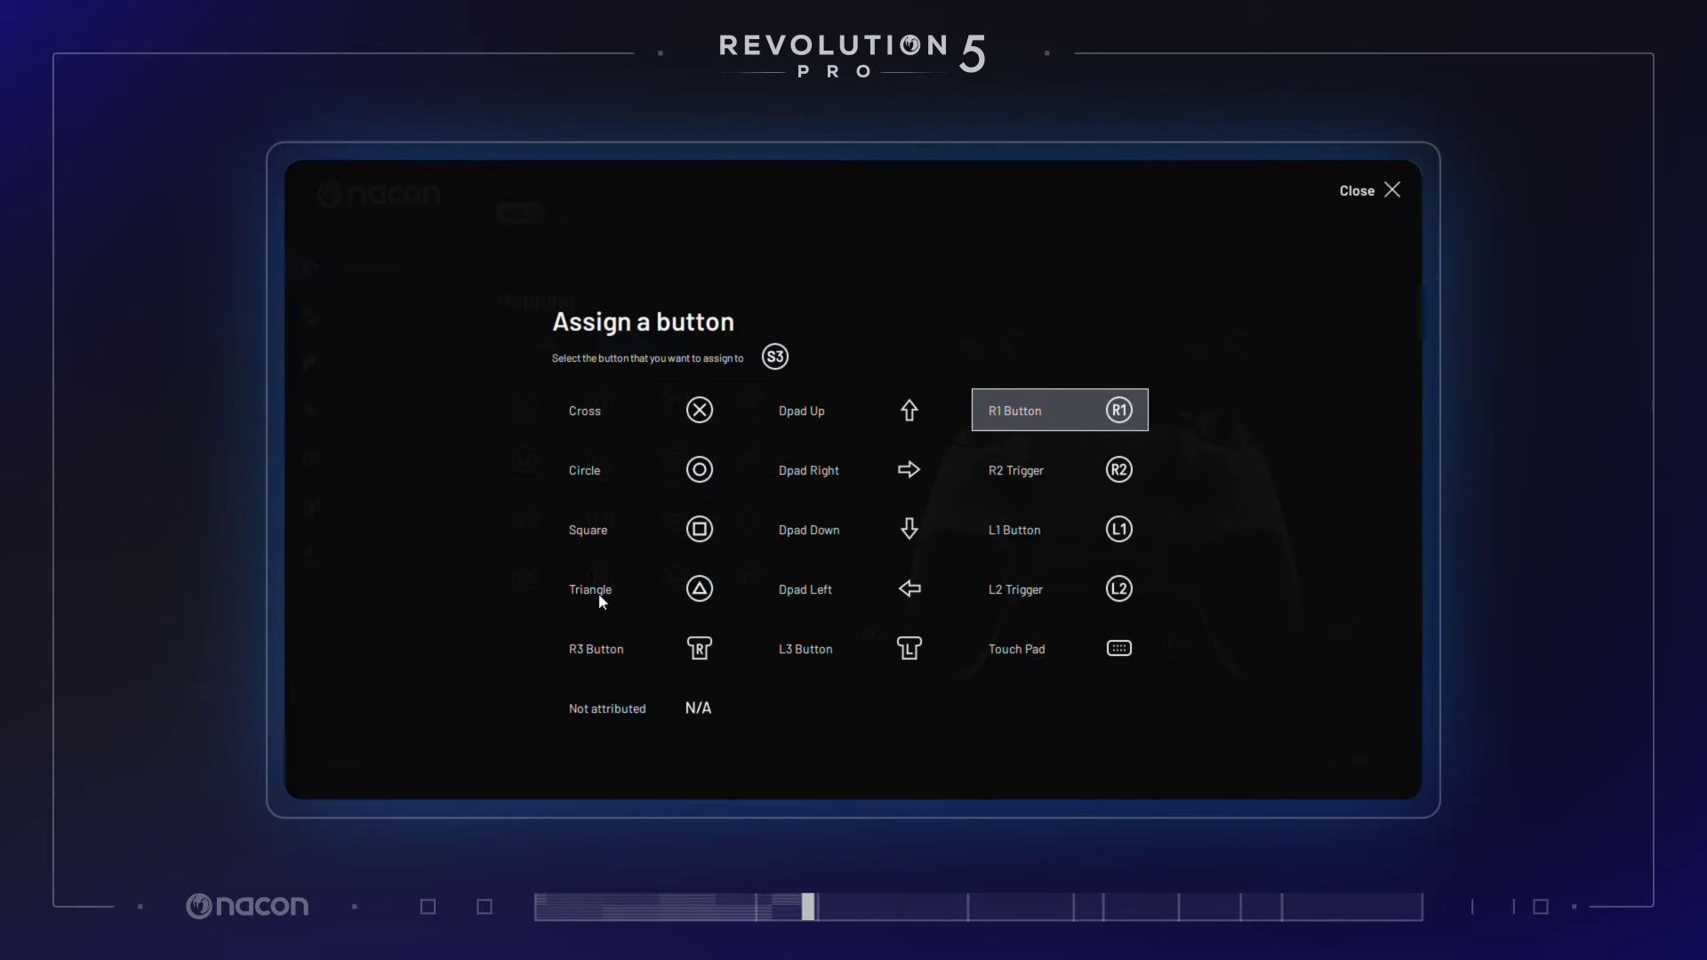
click(603, 649)
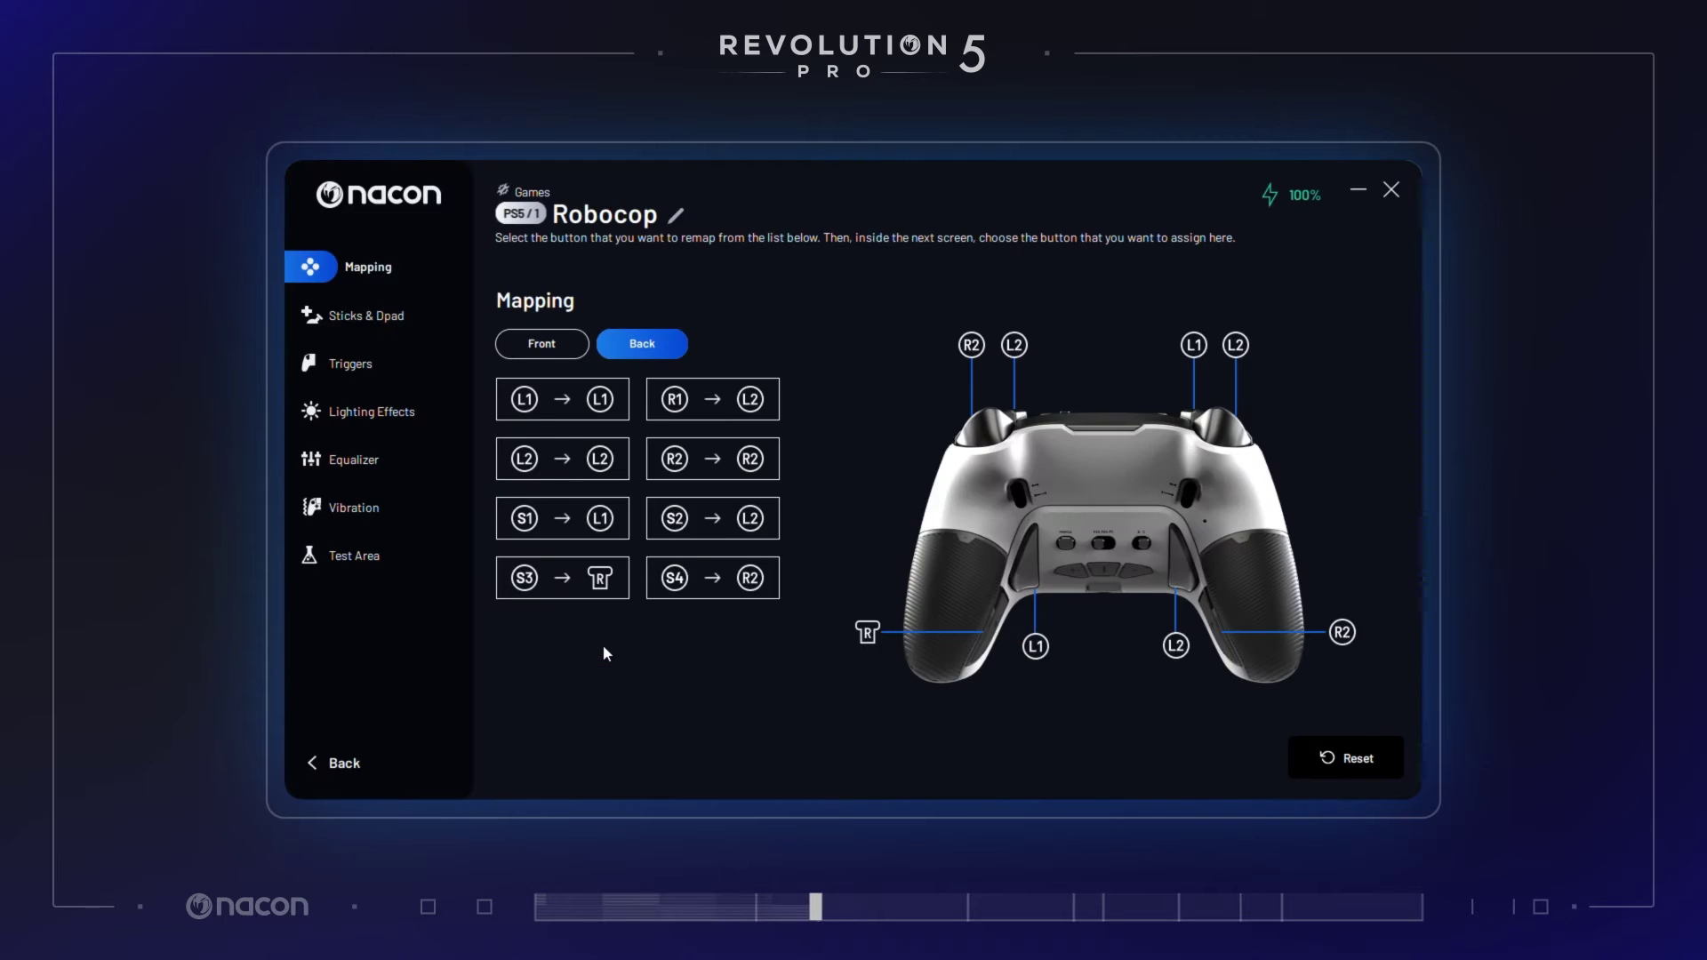
click(313, 322)
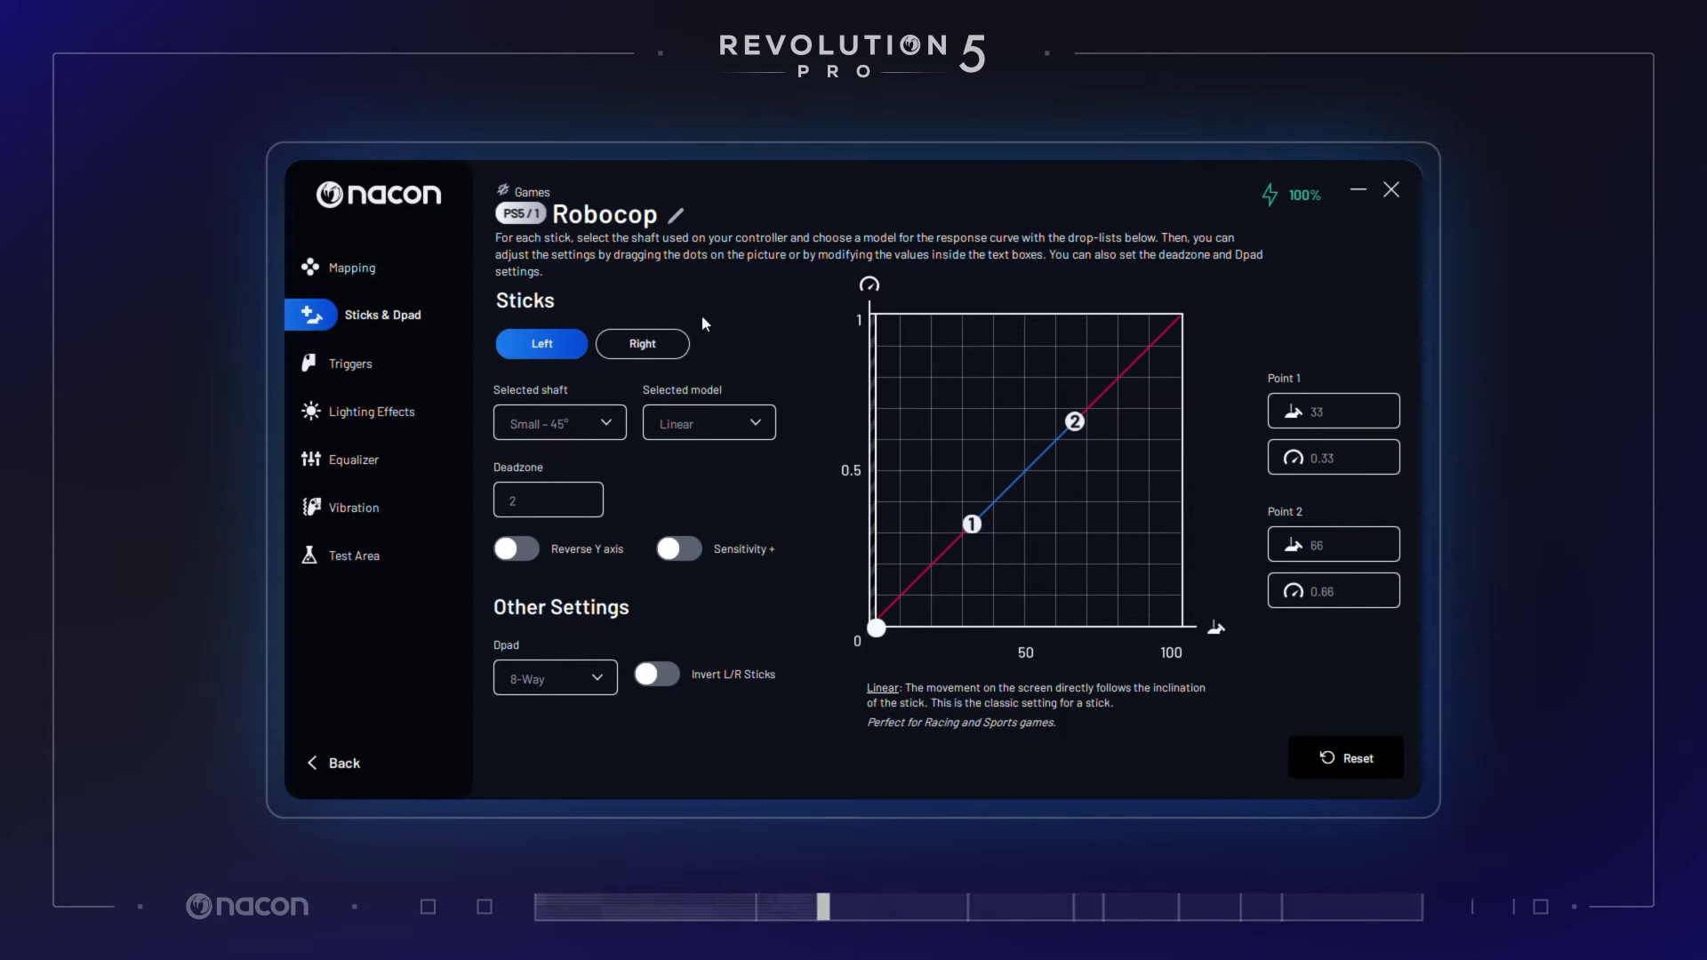
Step: Give the left stick the Large - 30° shaft after trying Medium and Small
click(637, 345)
click(538, 347)
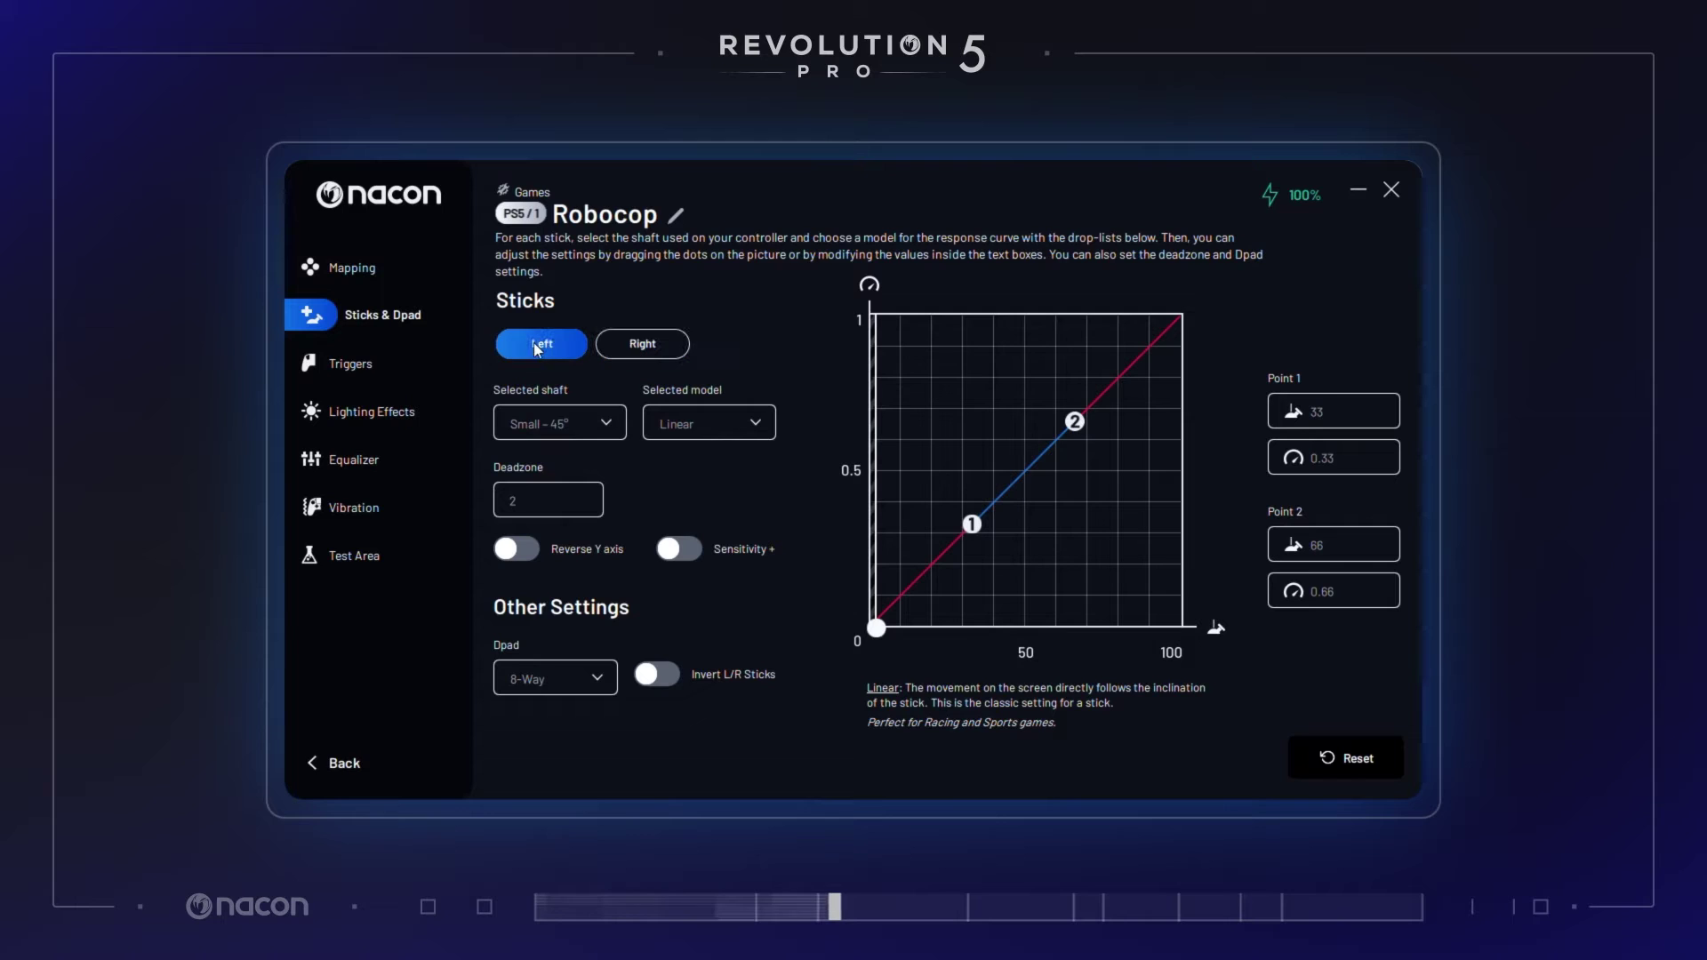
click(593, 430)
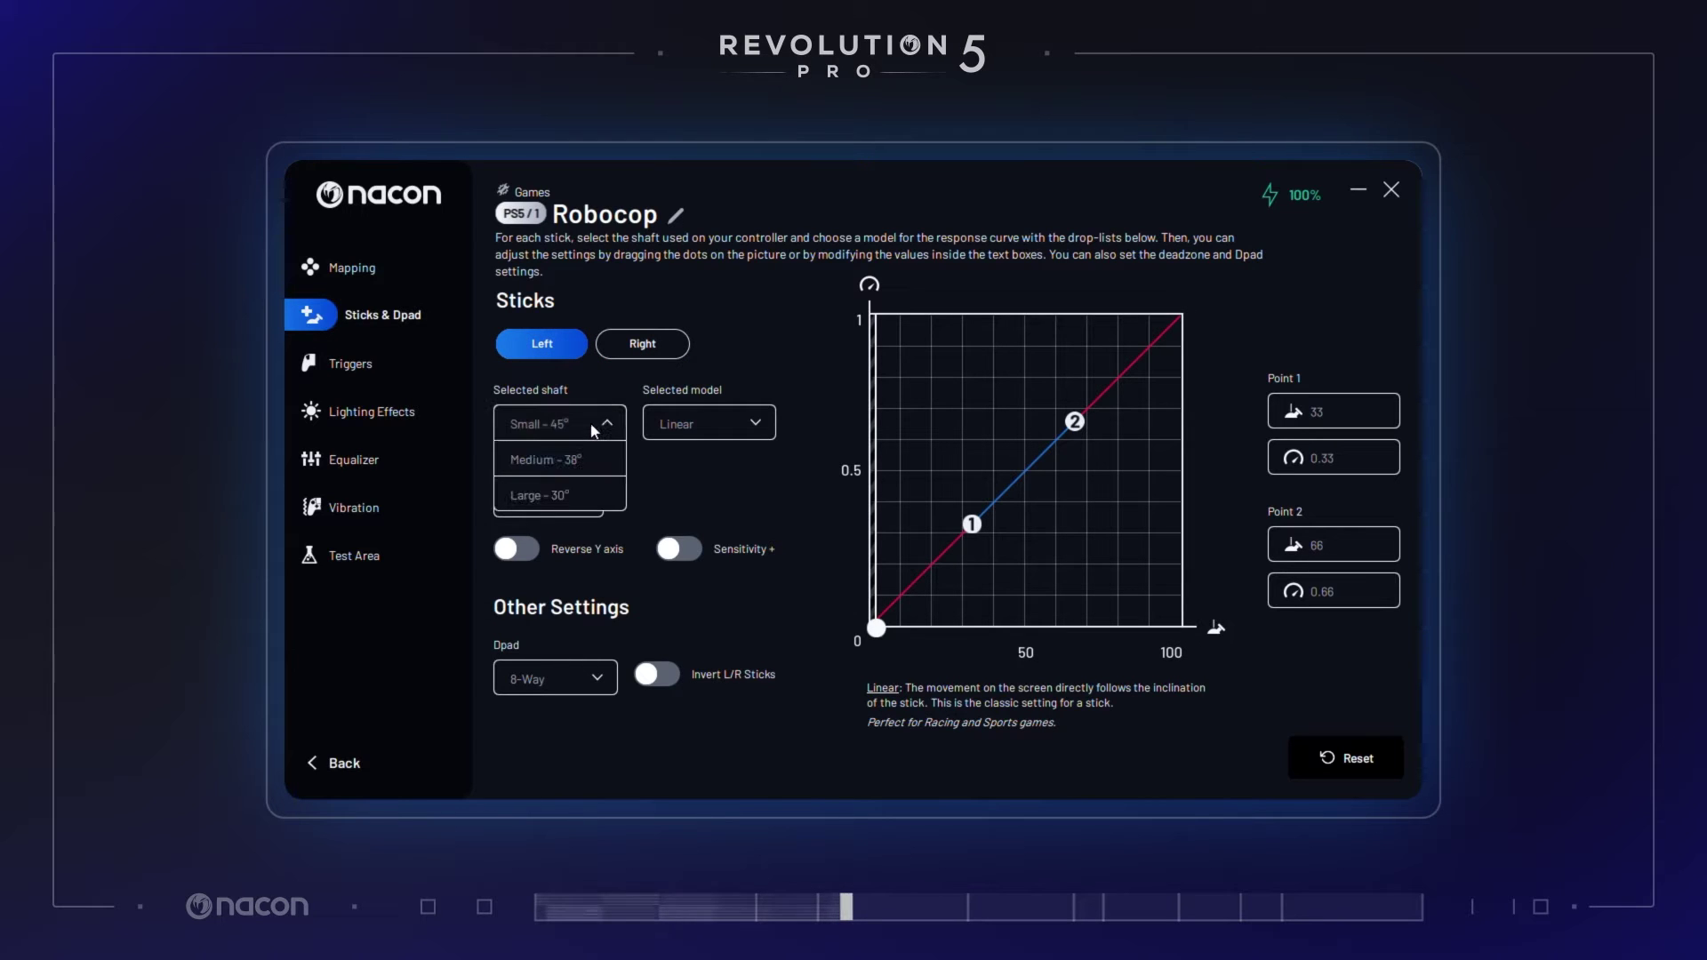
click(569, 462)
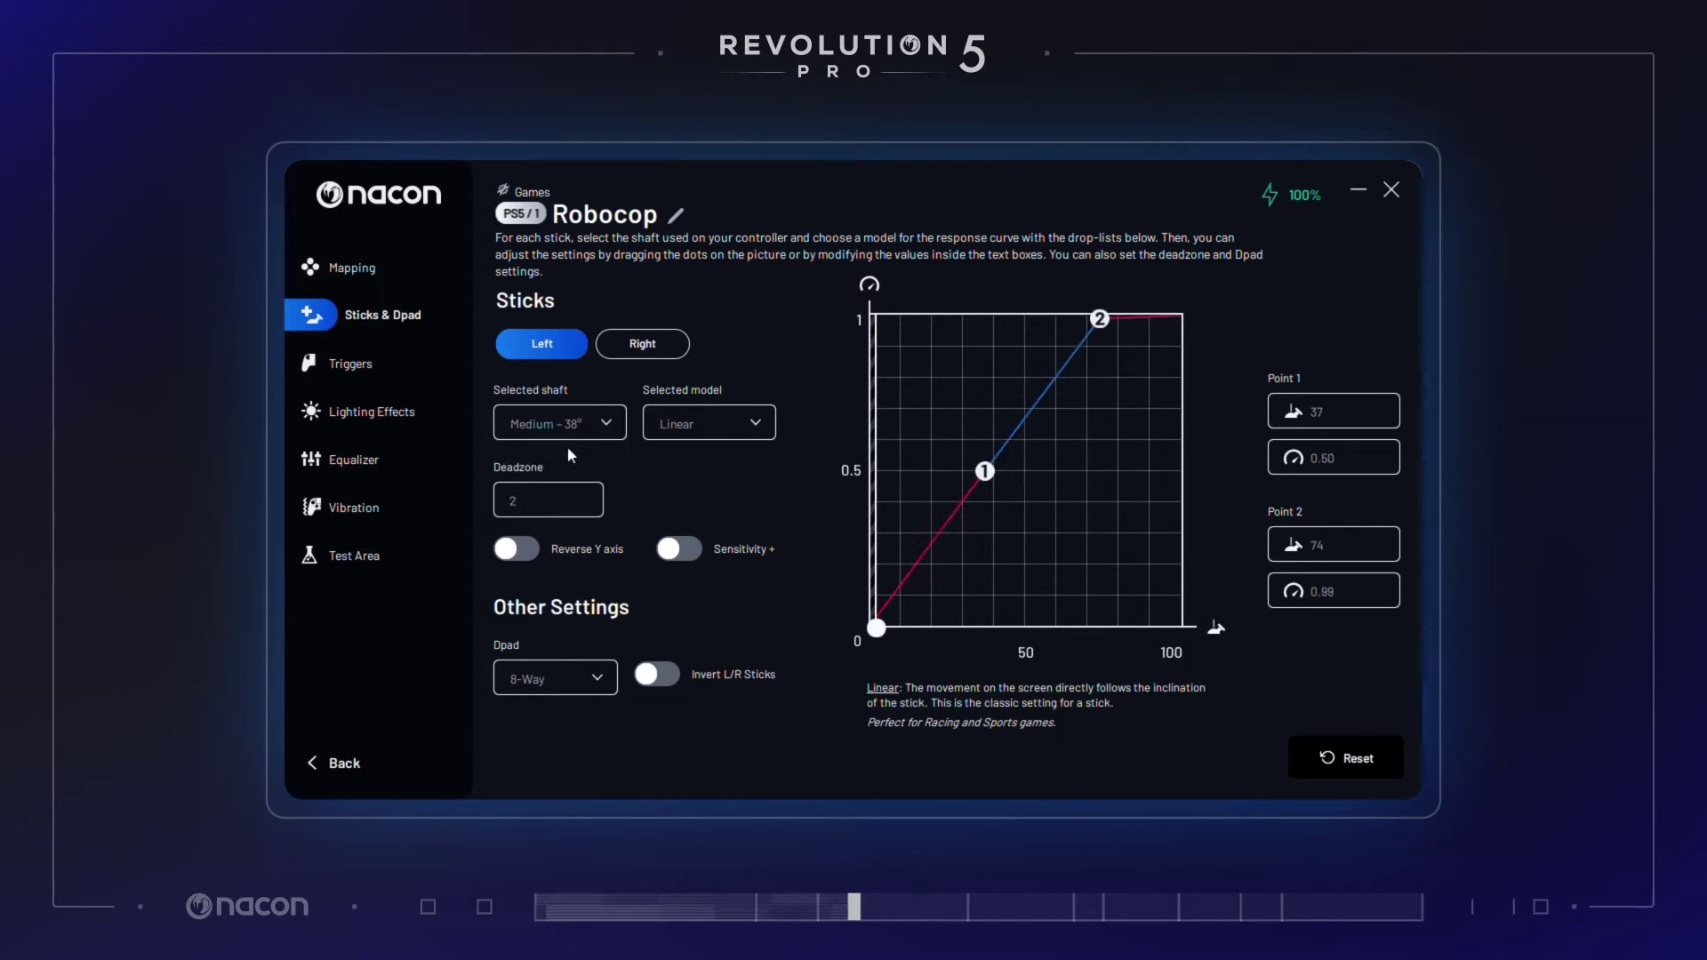
click(575, 433)
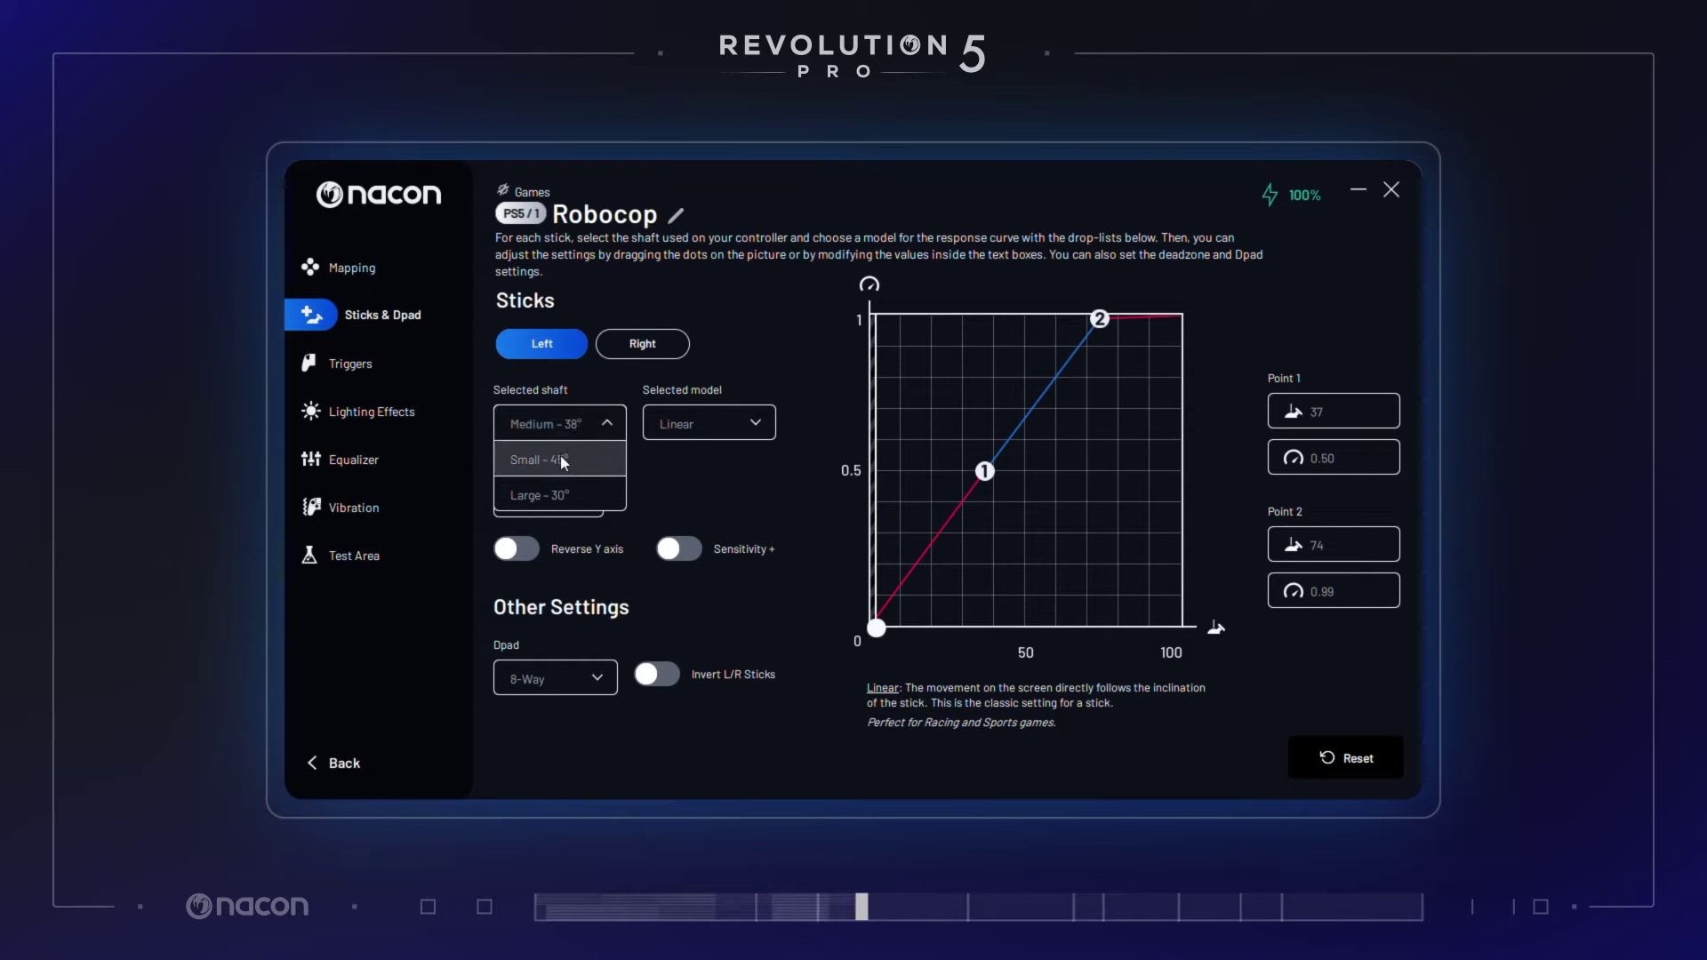
click(566, 460)
click(569, 434)
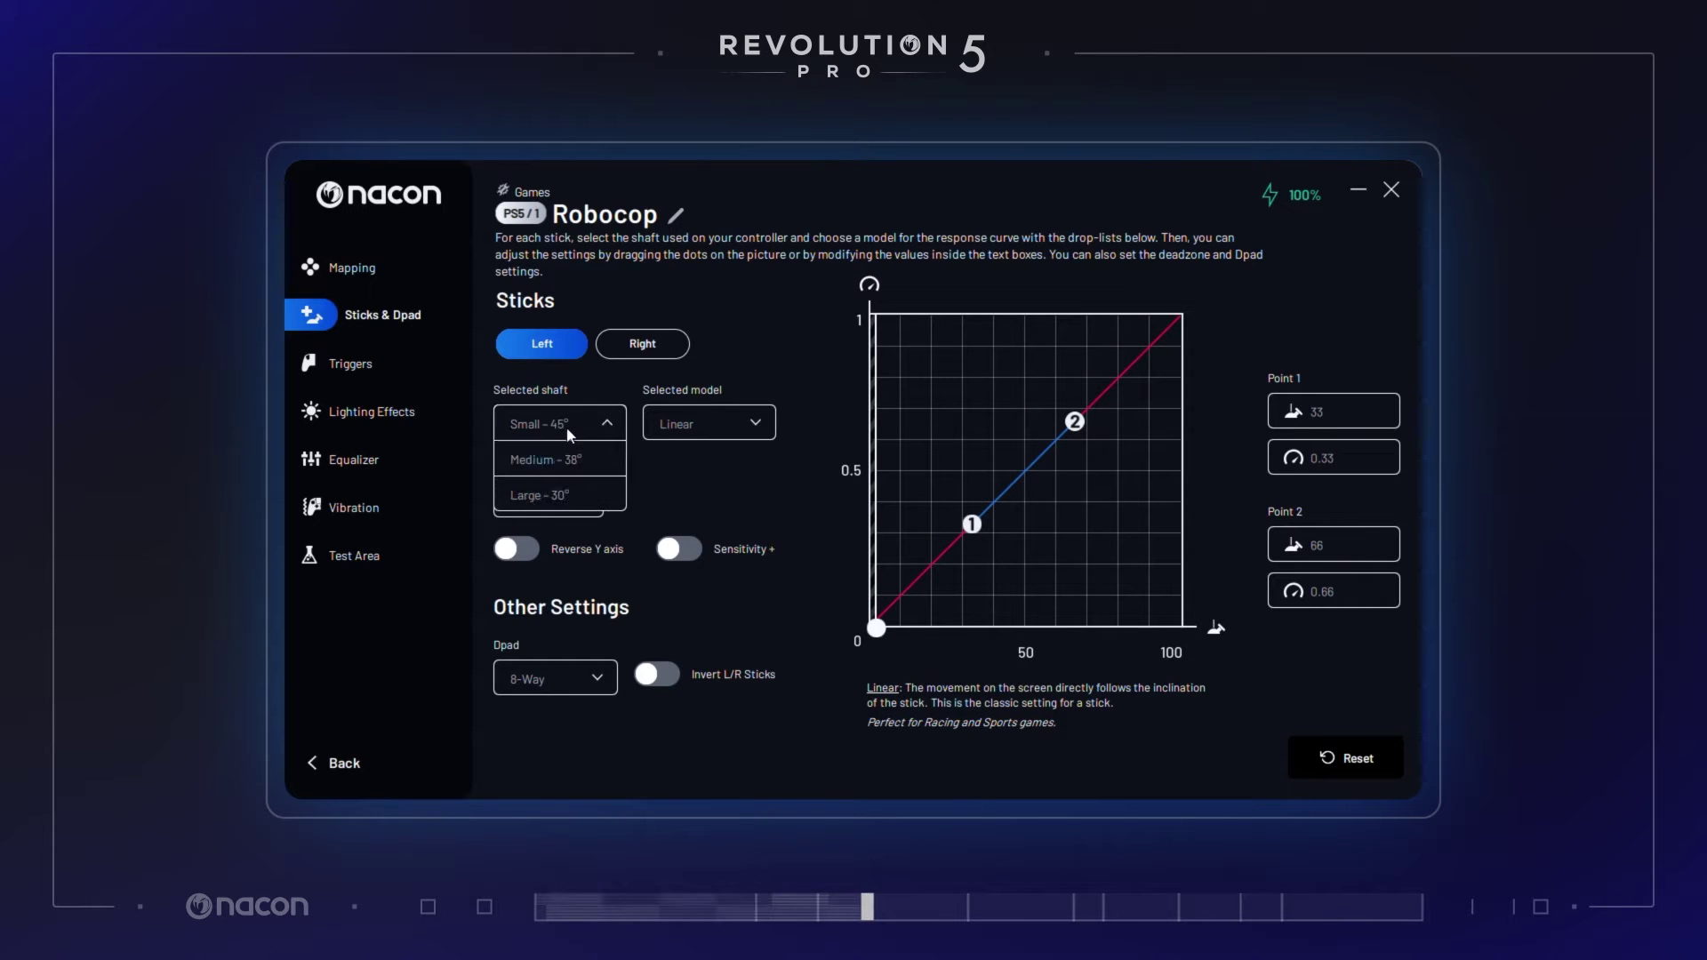
click(556, 496)
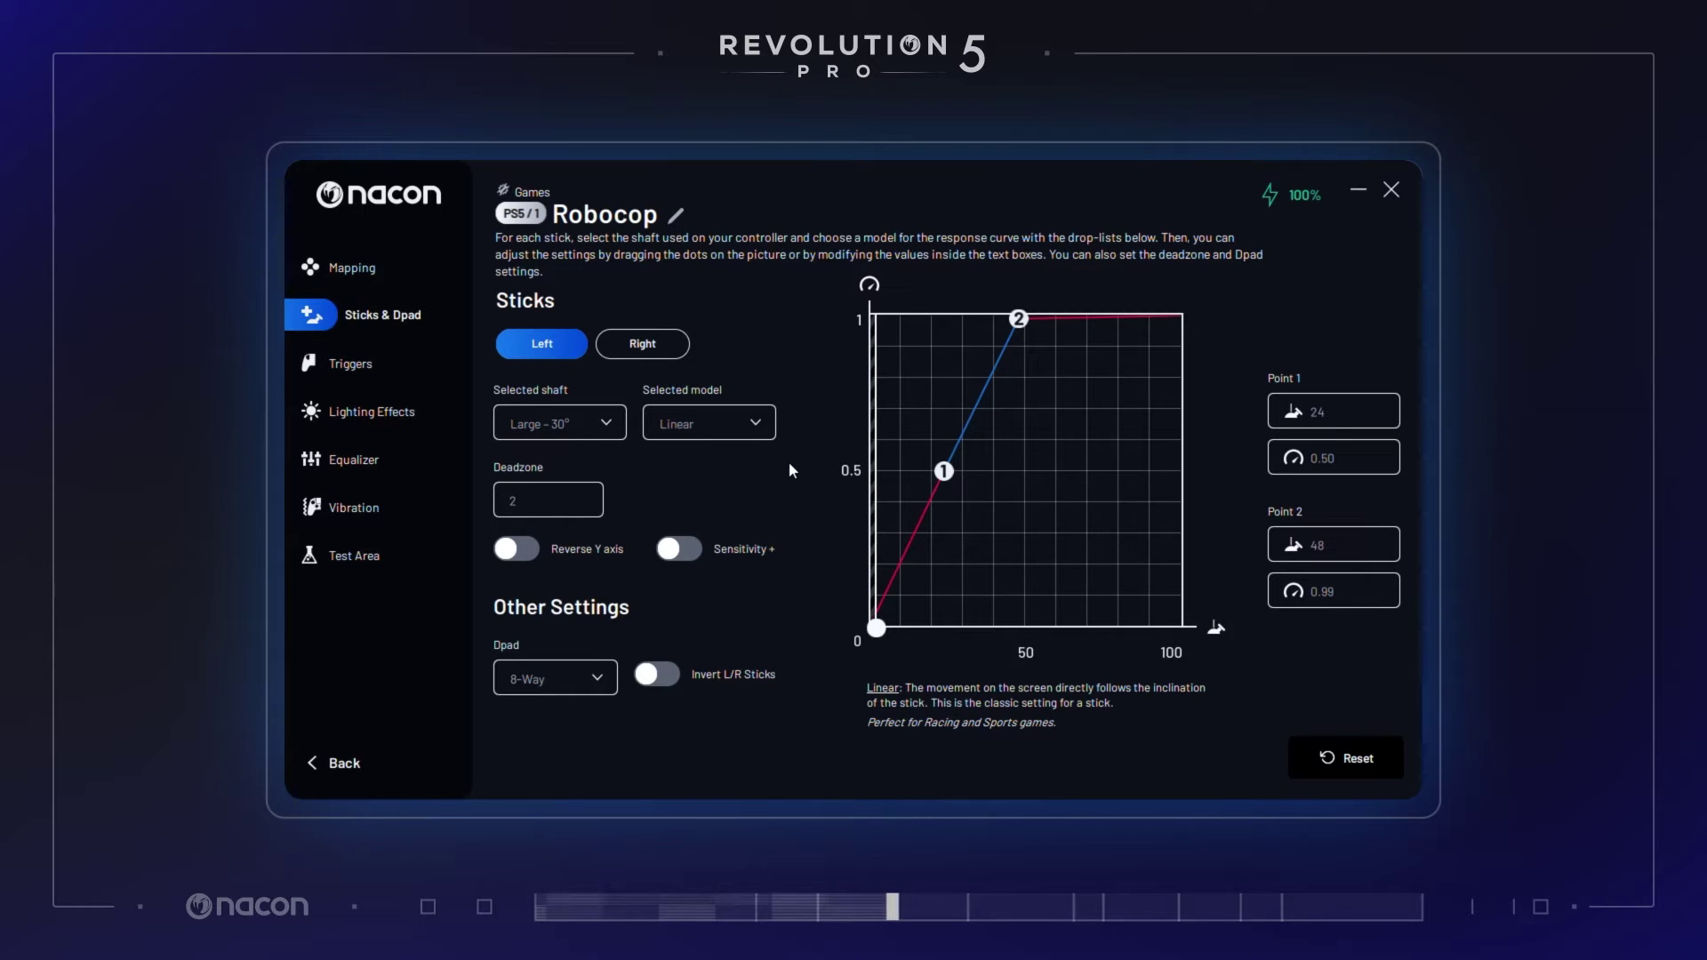
Step: Set the left stick's response model to Ultra Reactive after trying Boosted and Immediate
click(743, 428)
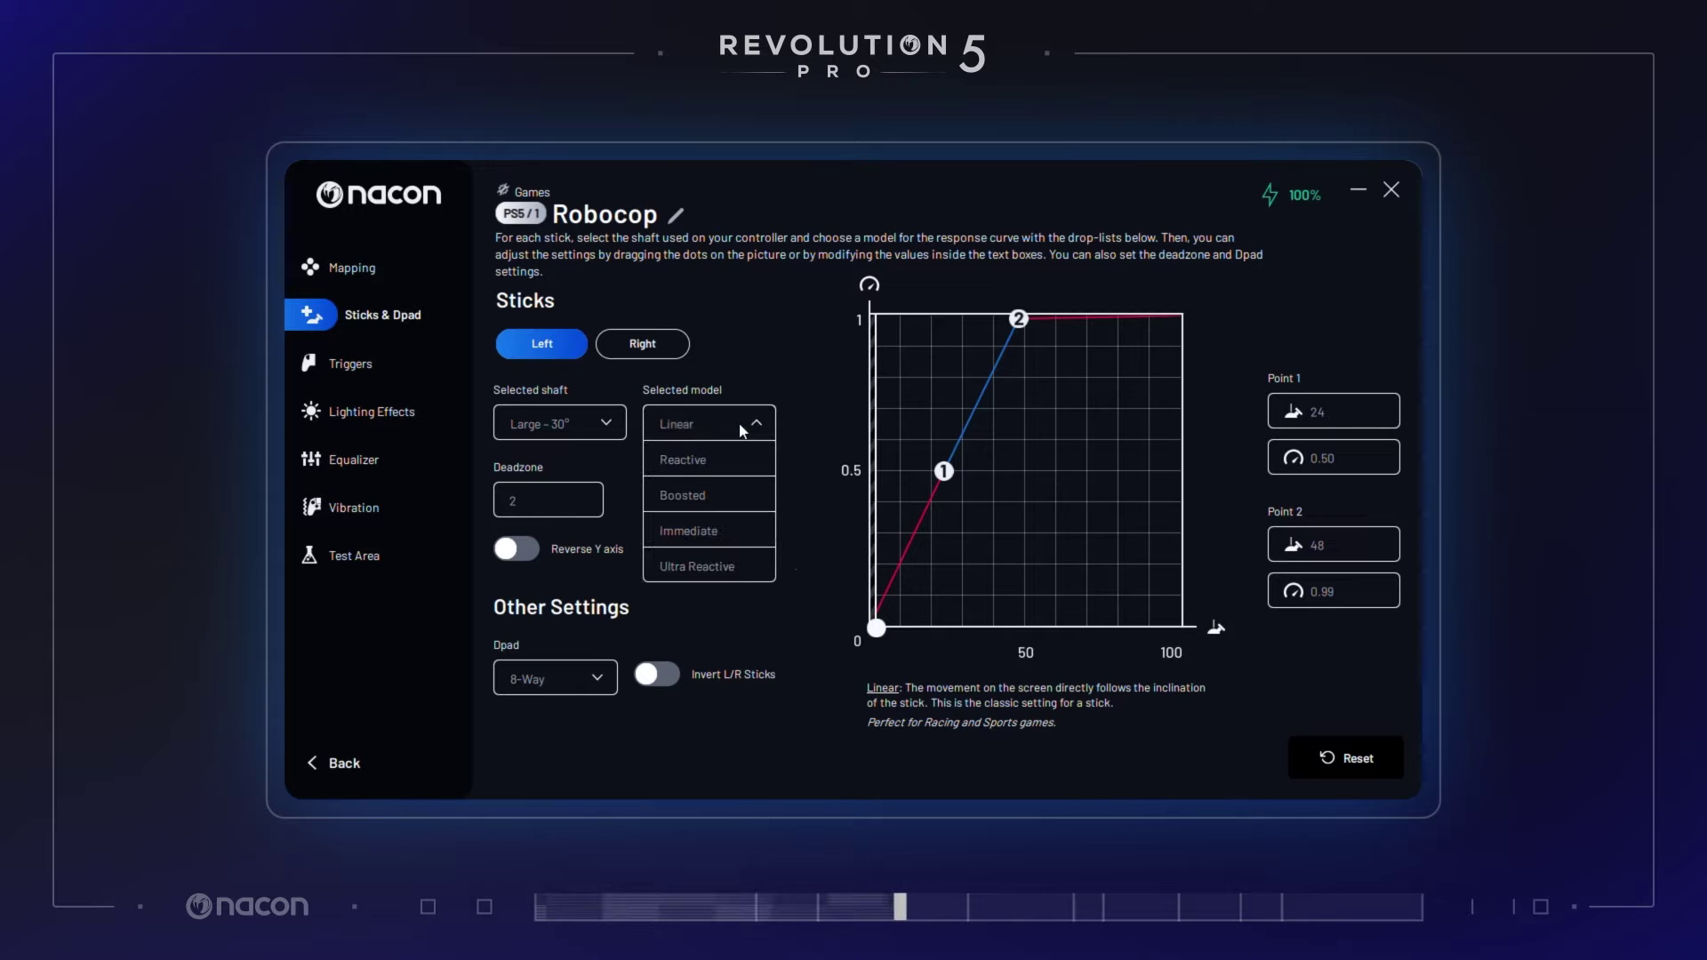
click(702, 494)
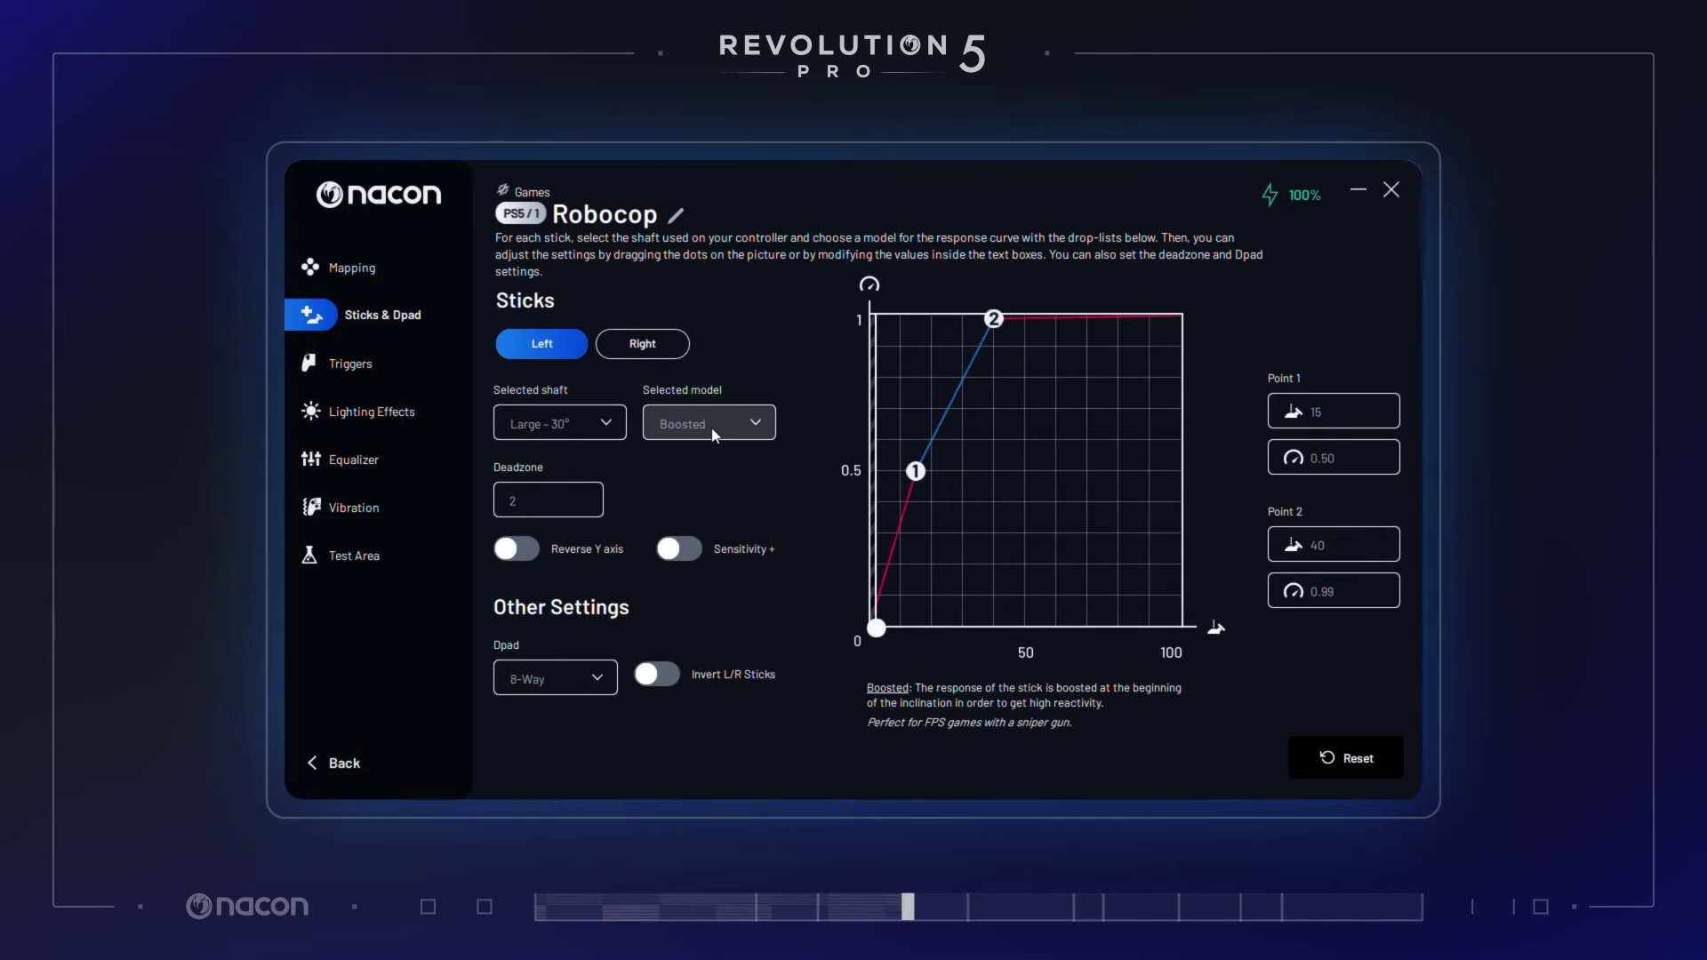
click(711, 428)
click(697, 528)
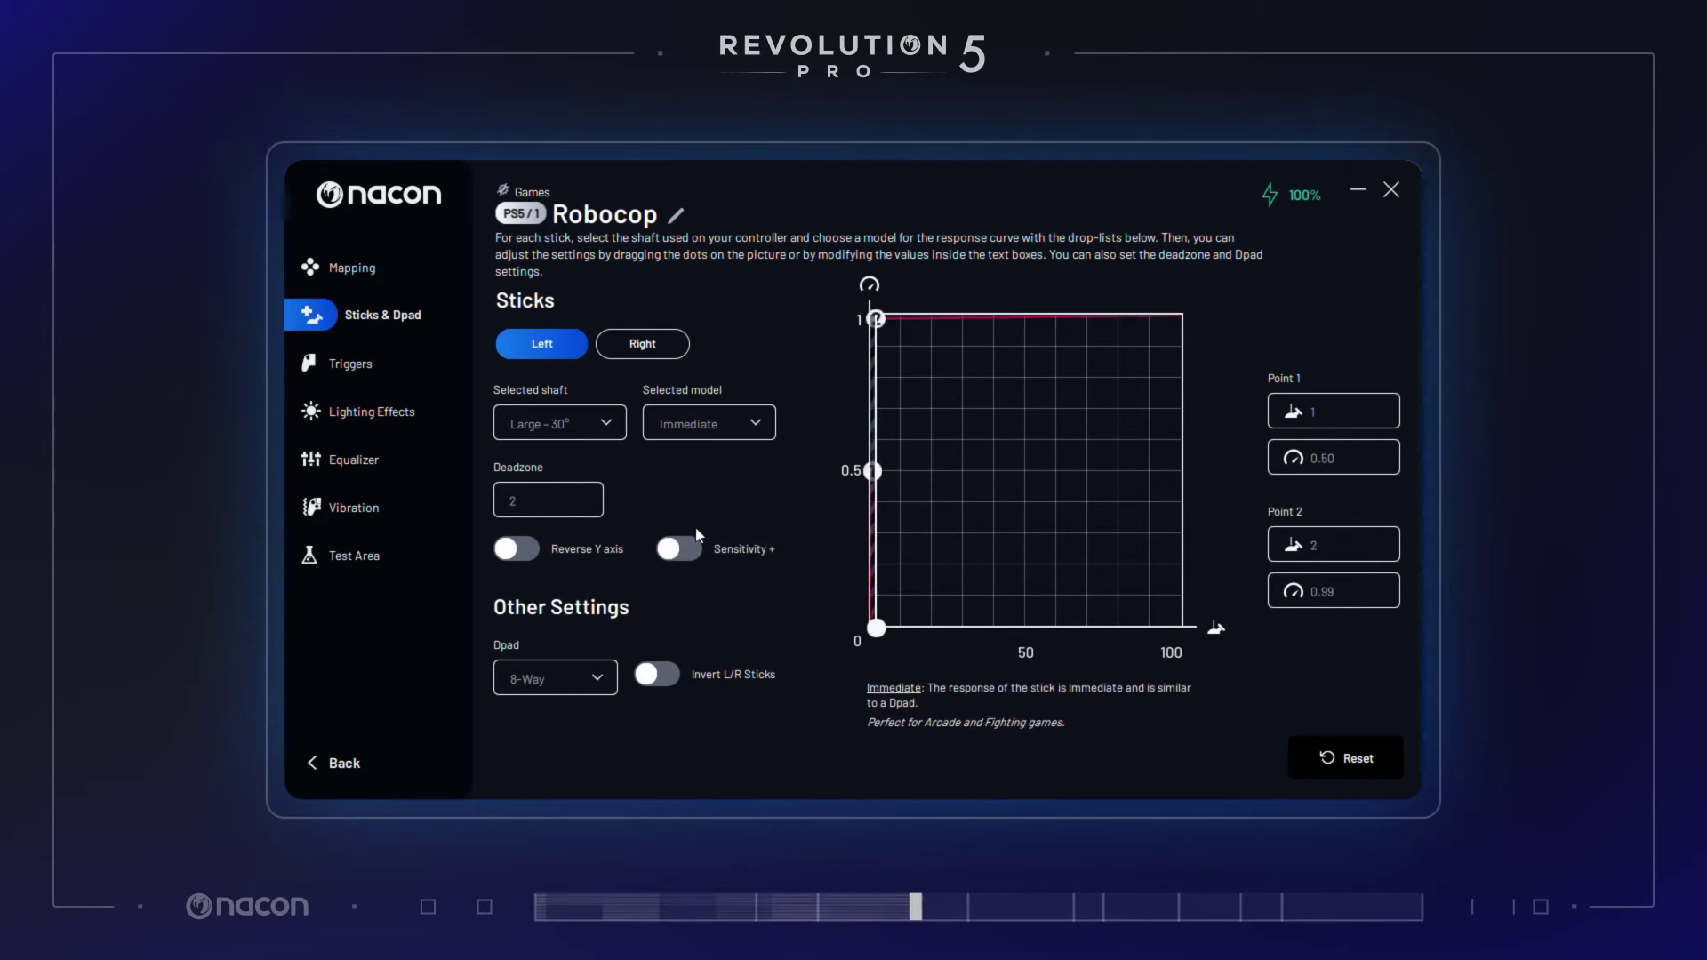
click(703, 428)
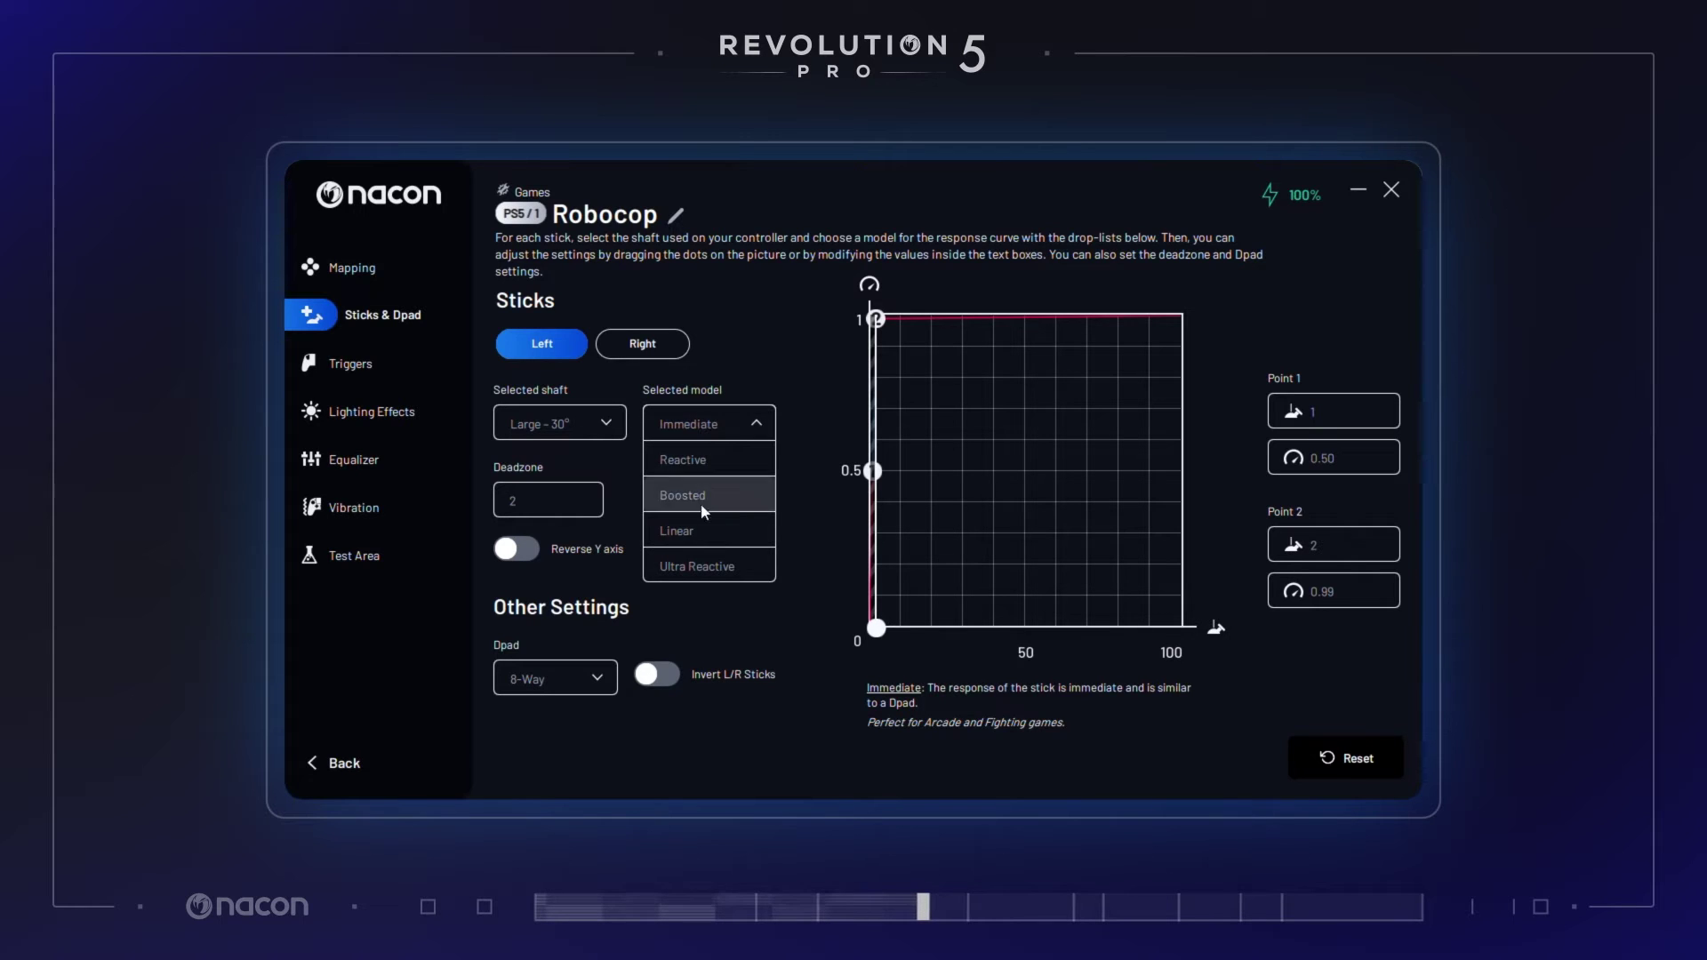
click(696, 563)
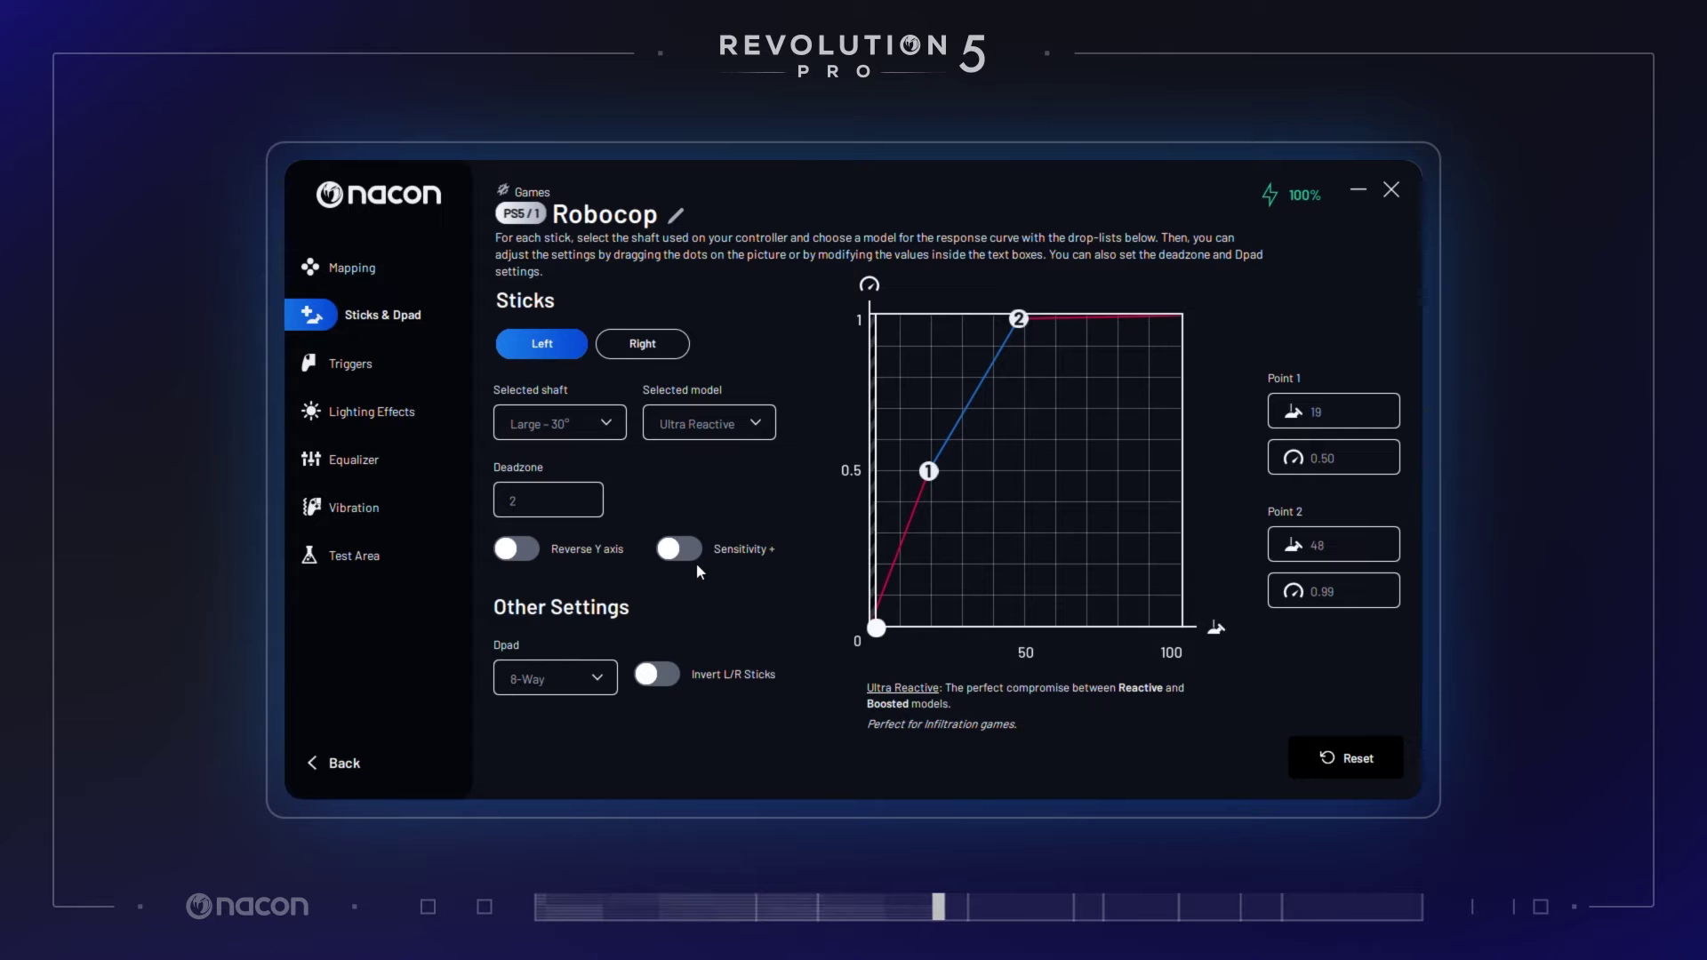
Step: Keep the Dpad at 8-Way after briefly switching it to 4-Way
click(580, 677)
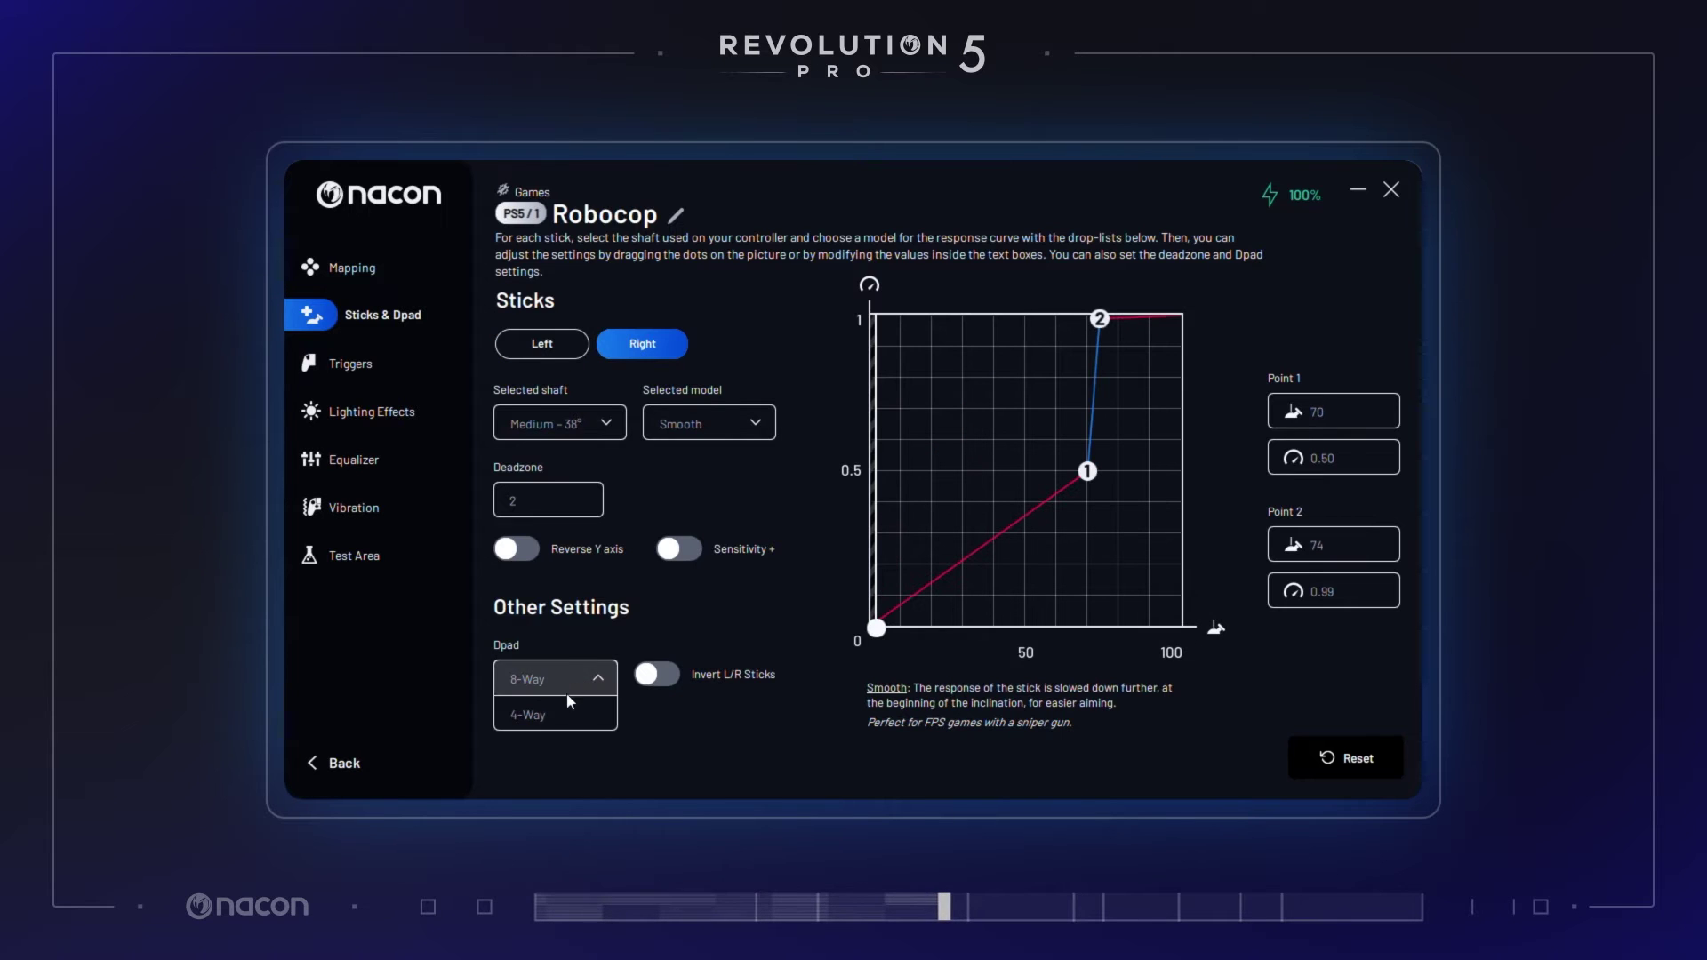
click(559, 712)
click(571, 688)
click(553, 711)
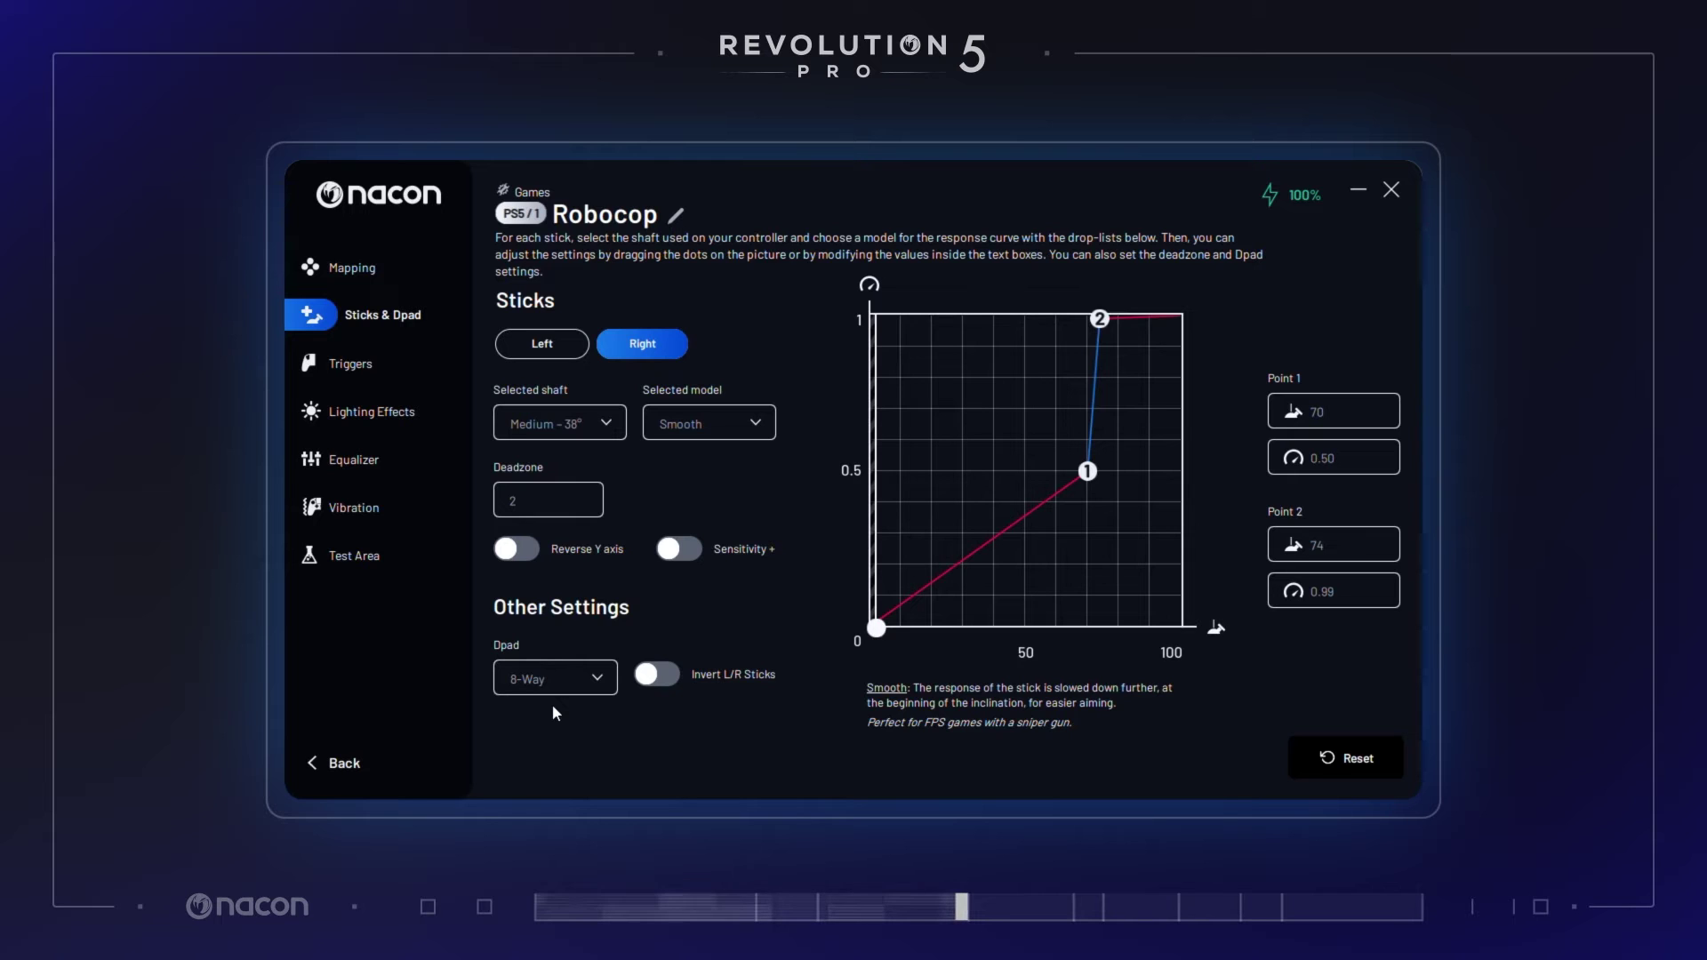
click(316, 363)
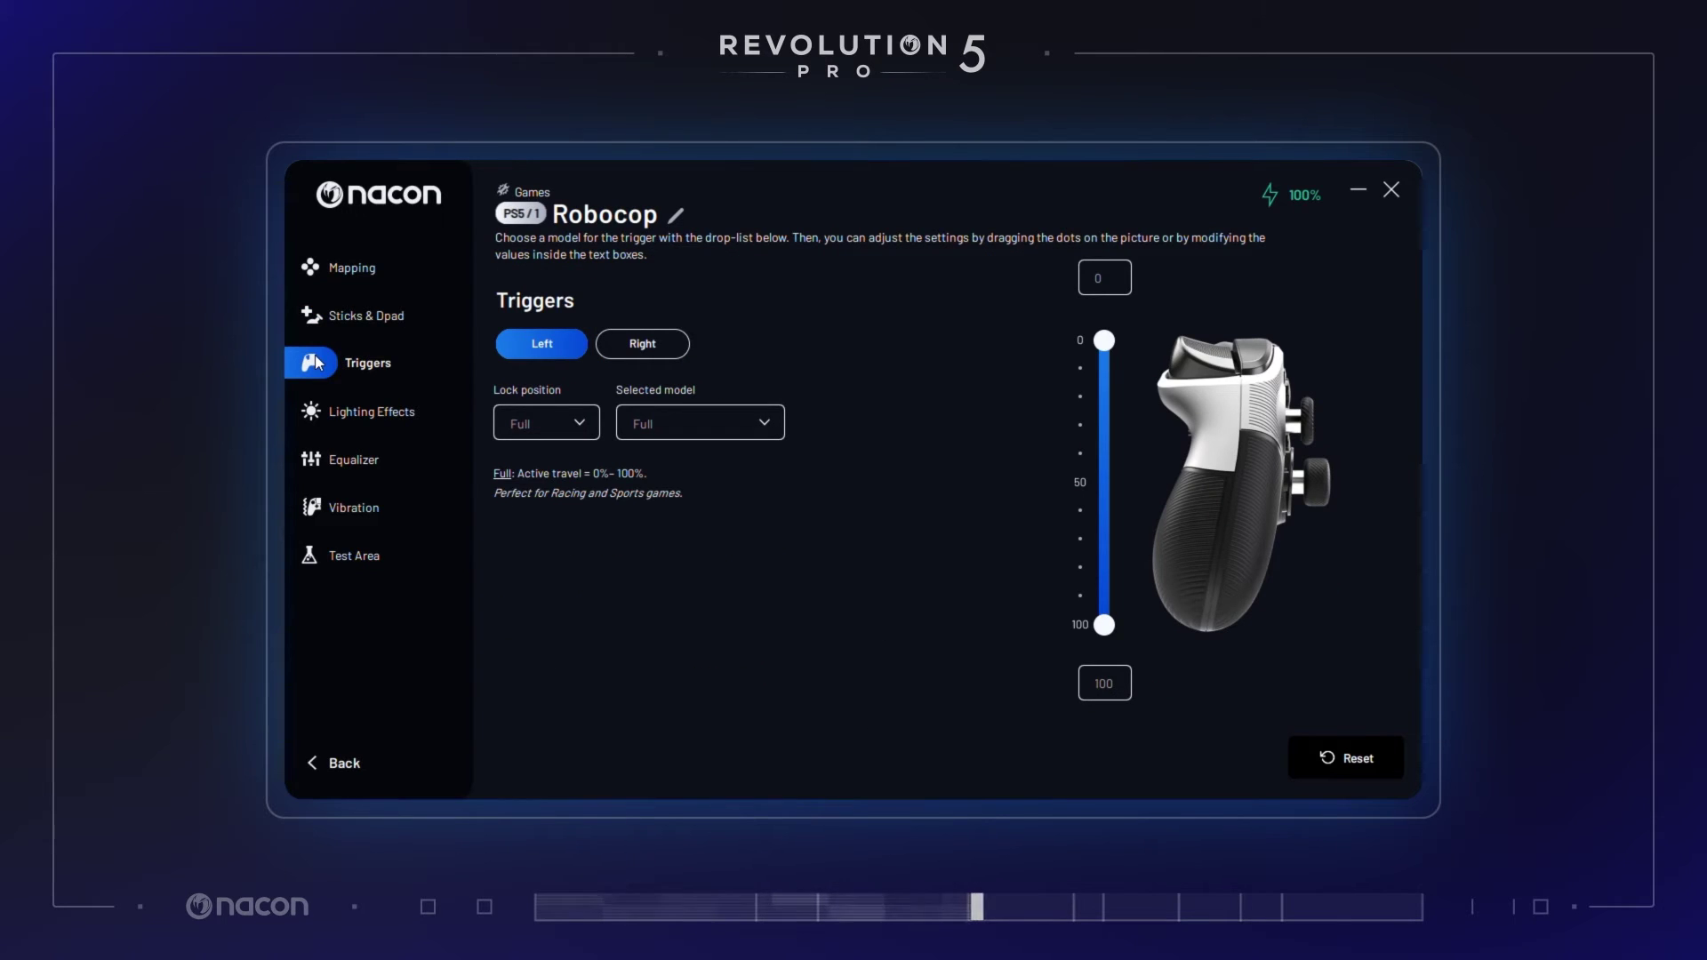
Step: Lock the right trigger at Half travel
click(660, 350)
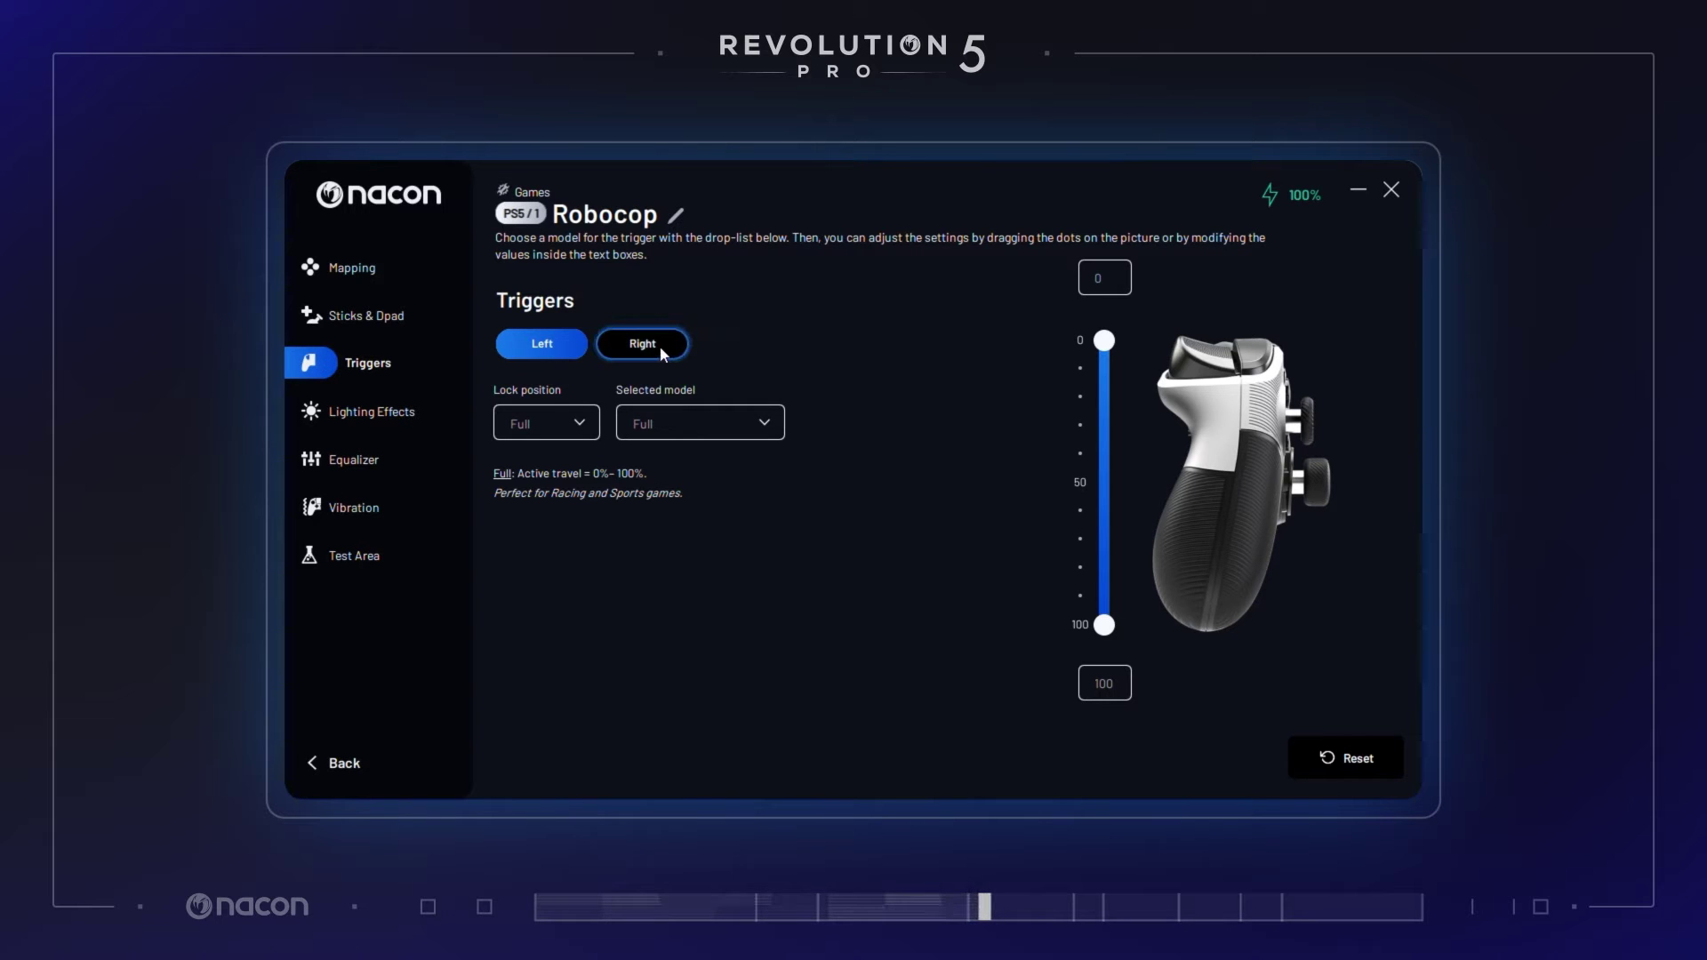
click(546, 350)
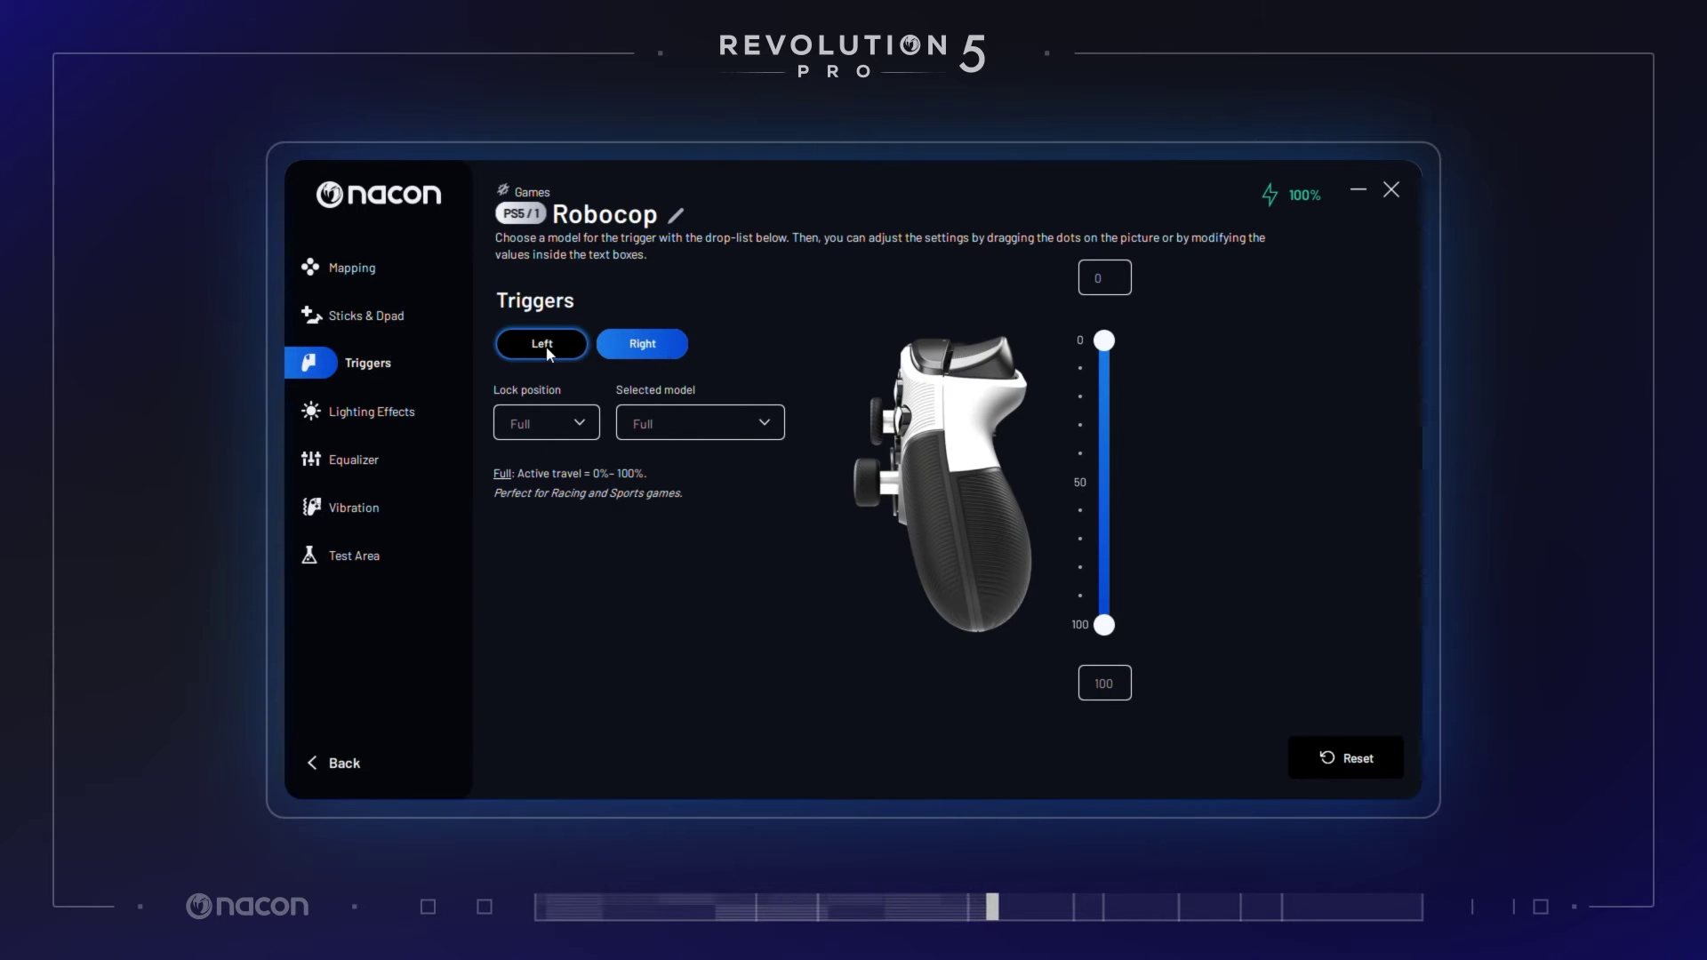
click(608, 351)
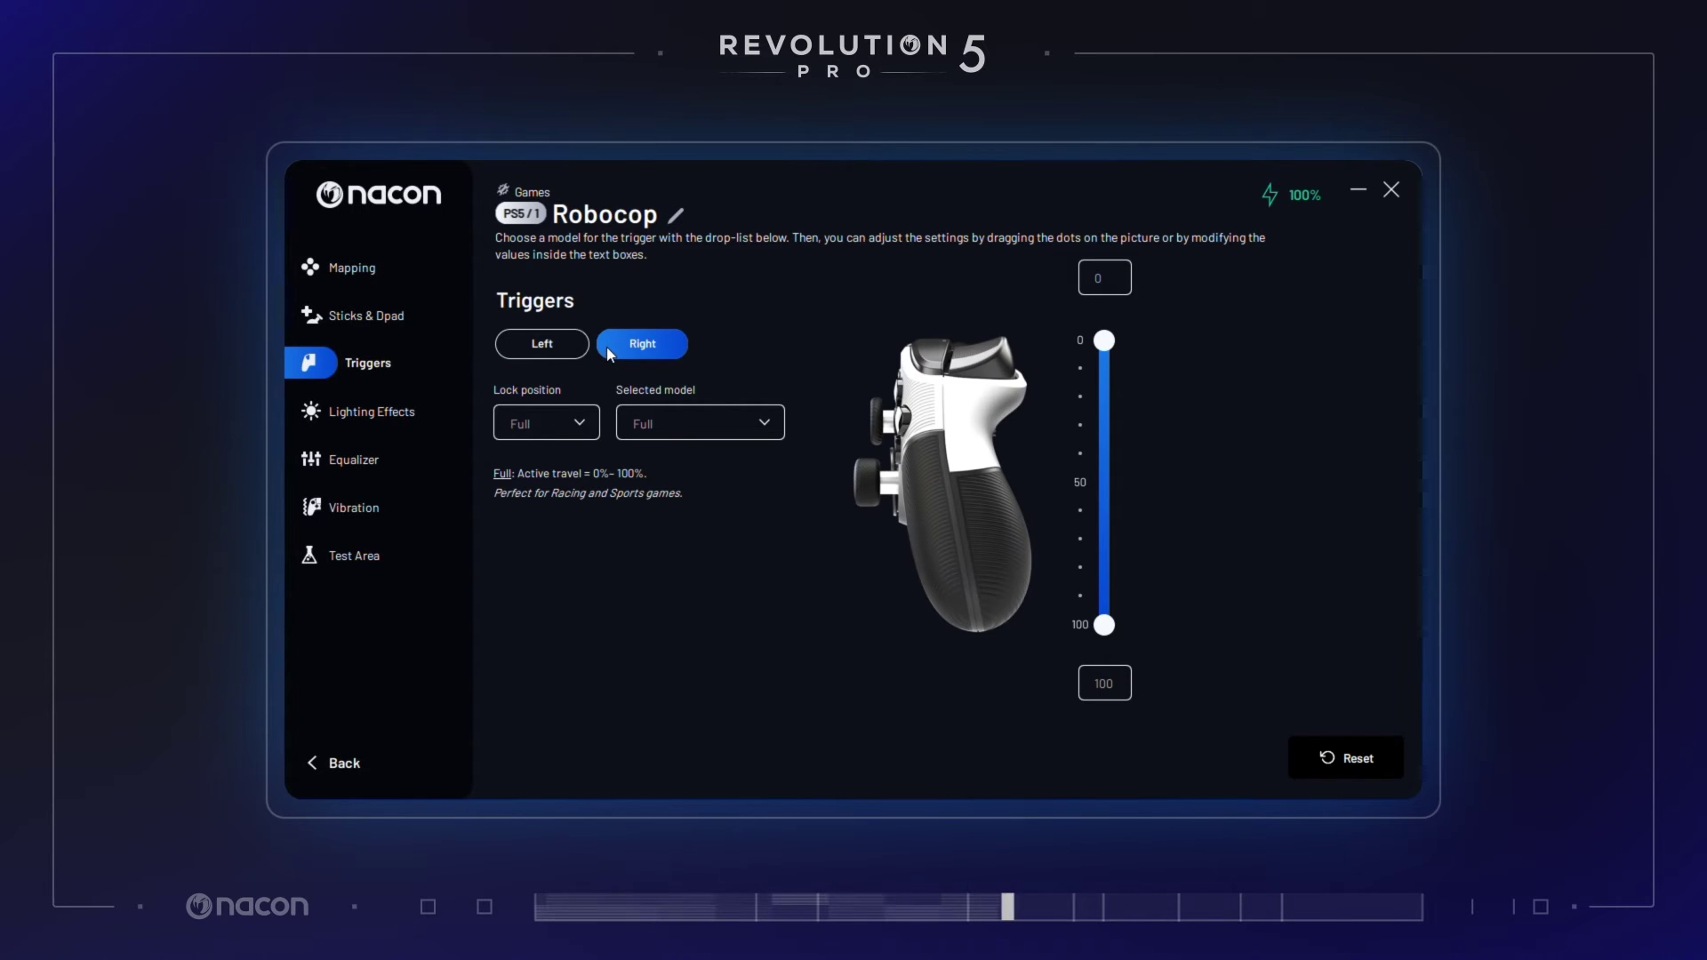
click(578, 423)
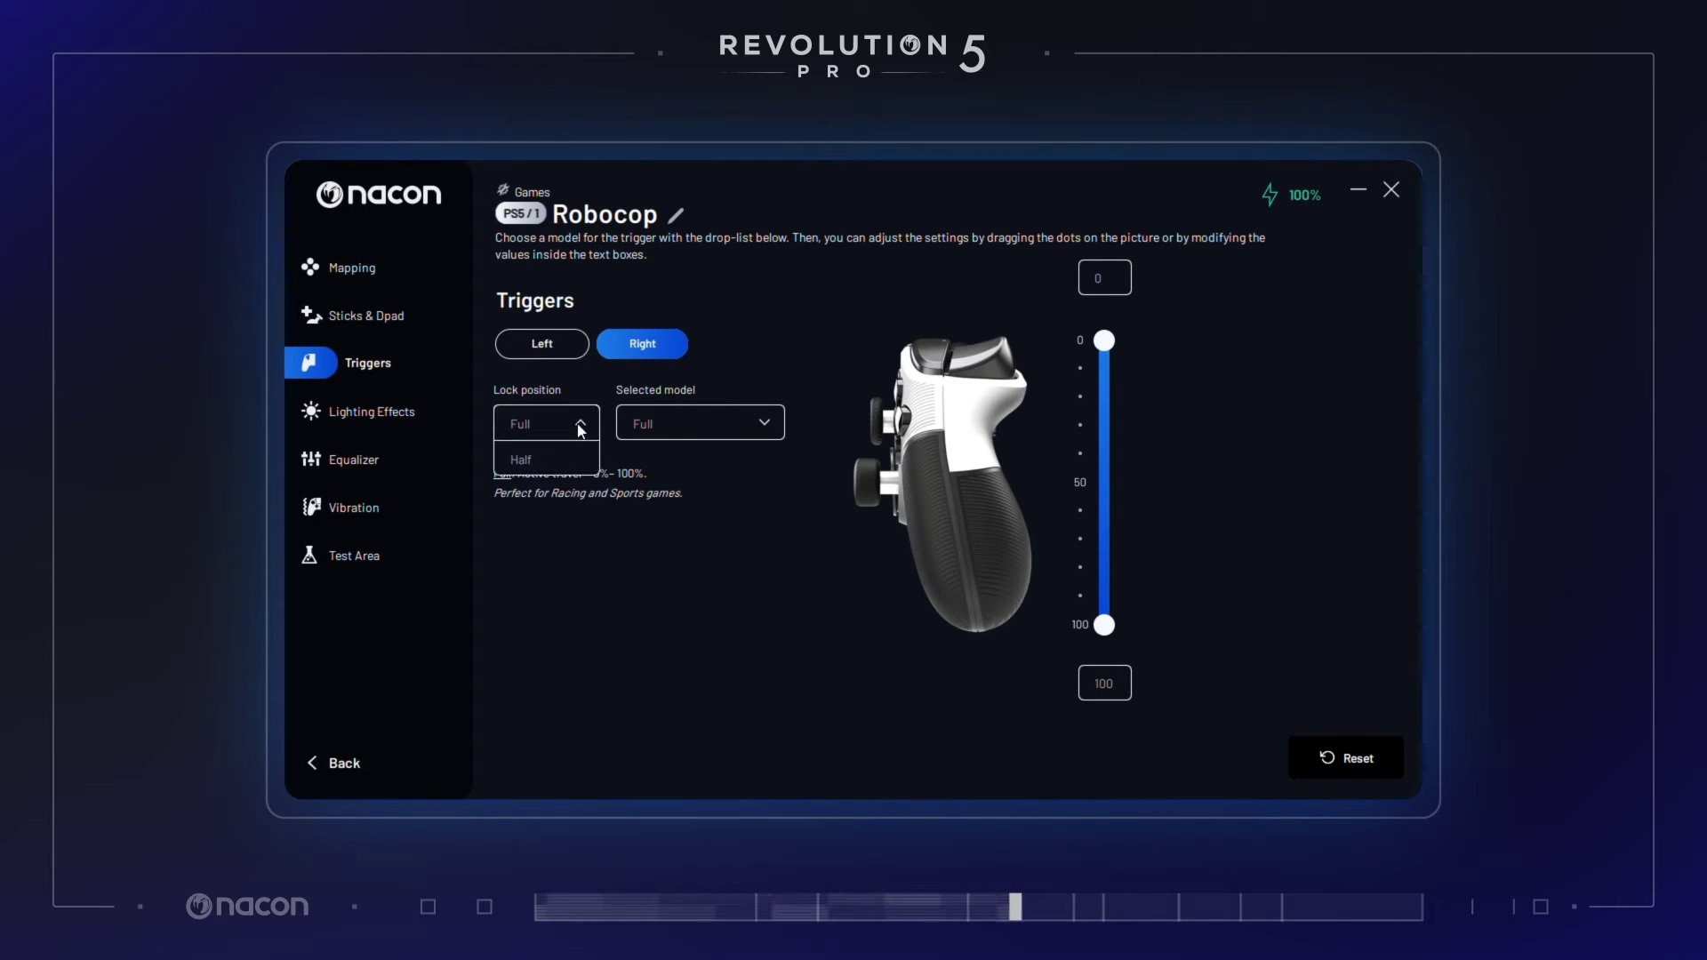
click(562, 458)
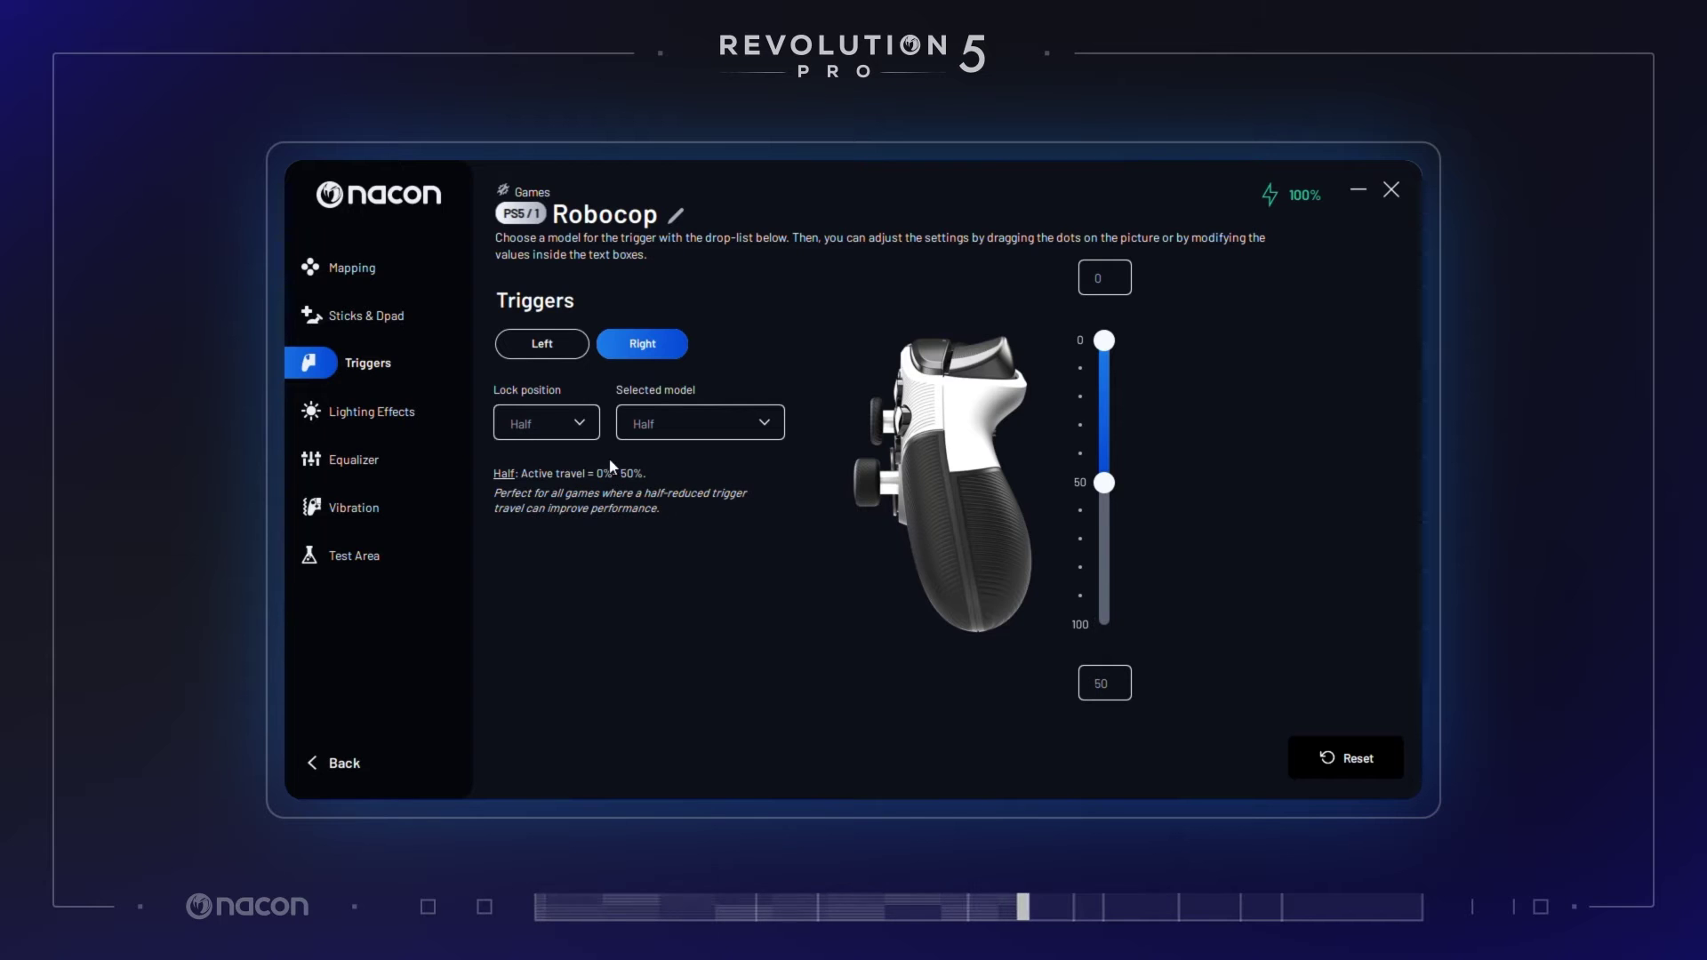
Step: Give the right trigger the Instant model after trying Short - Pro
click(751, 433)
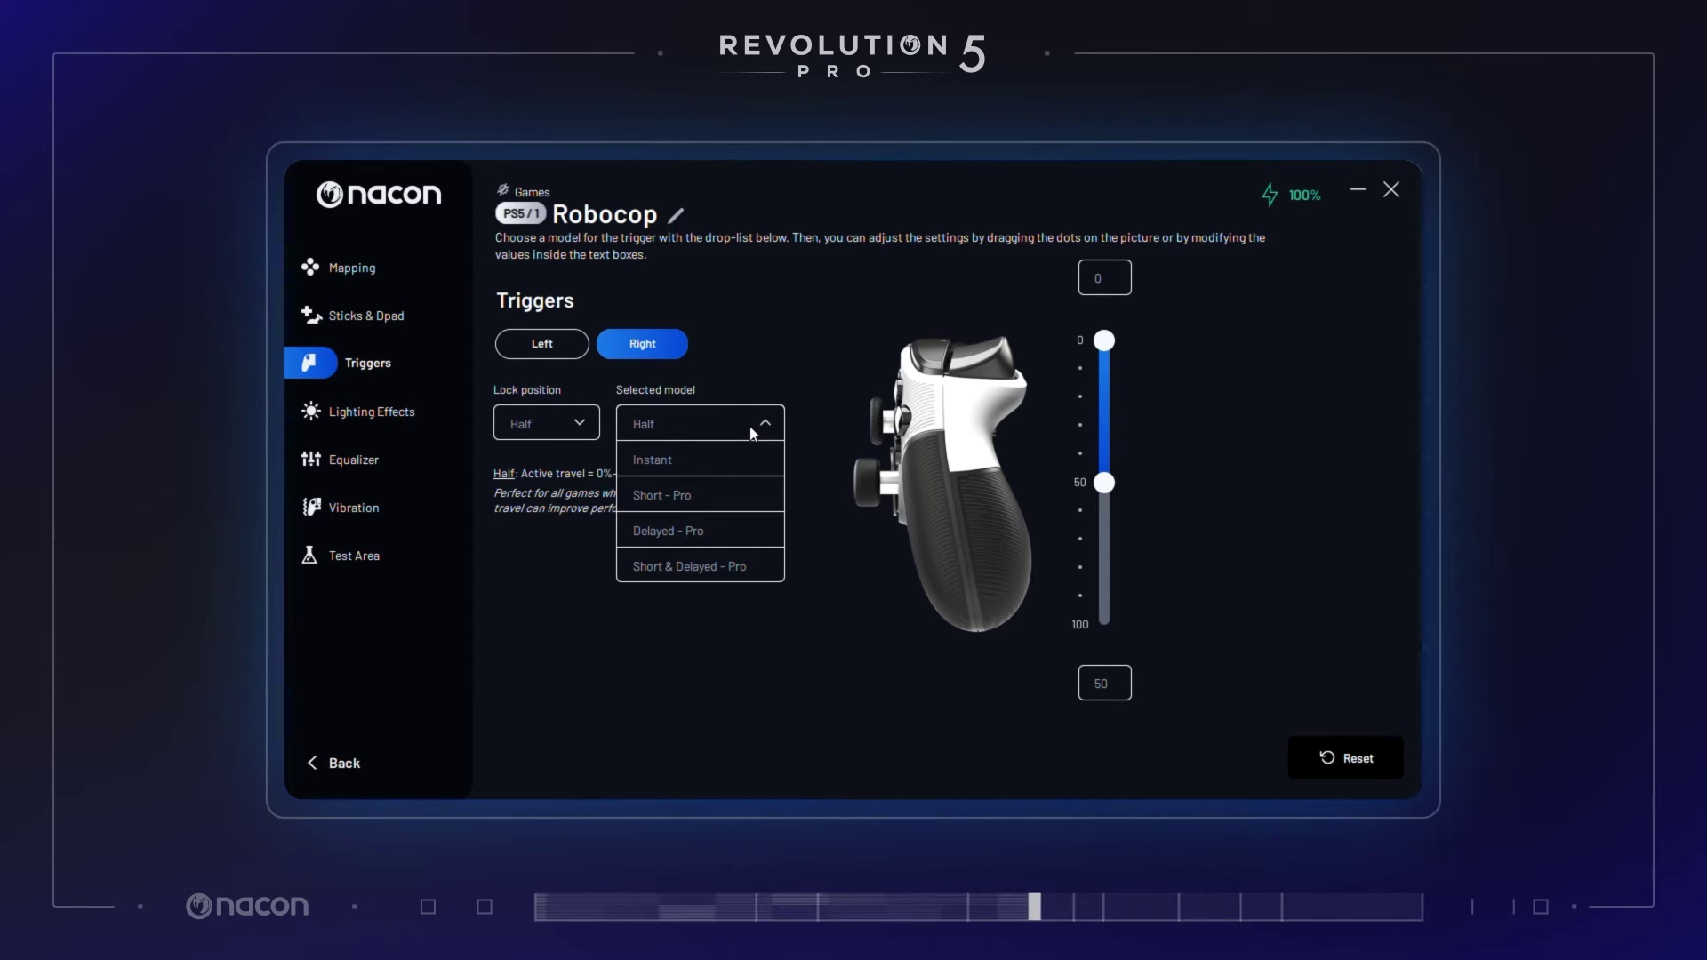
click(715, 493)
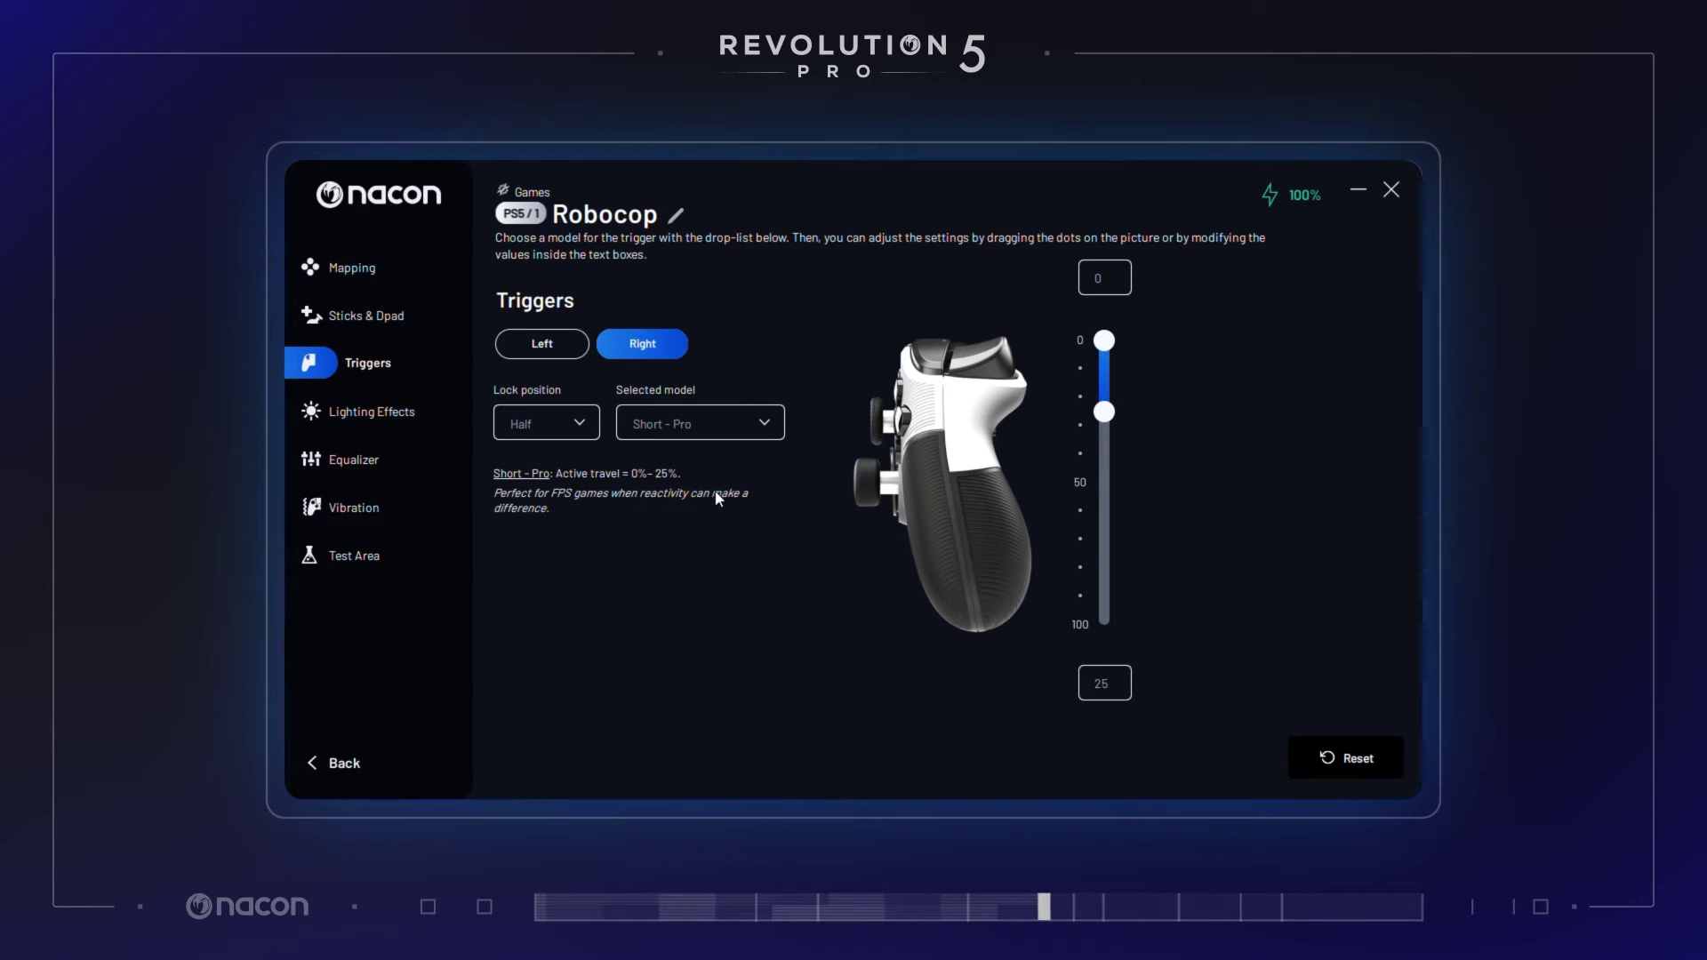
click(734, 428)
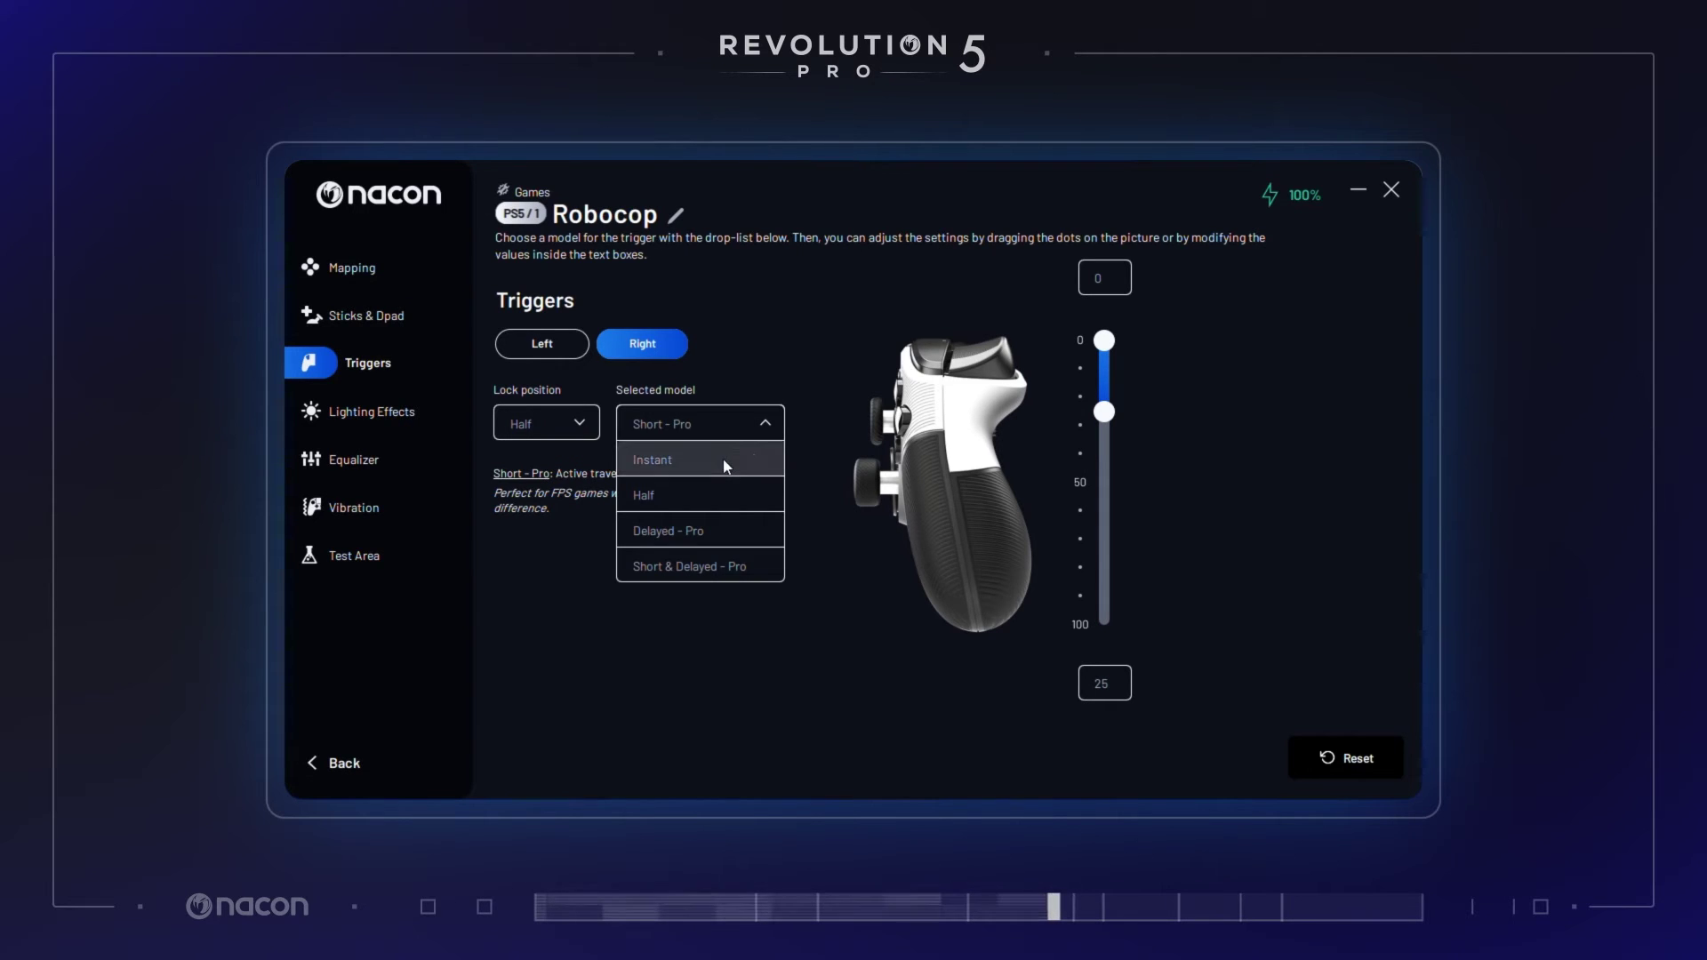
click(726, 462)
Step: Keep the lighting on Single teal colour after previewing Multiple, Prism and Action
click(727, 434)
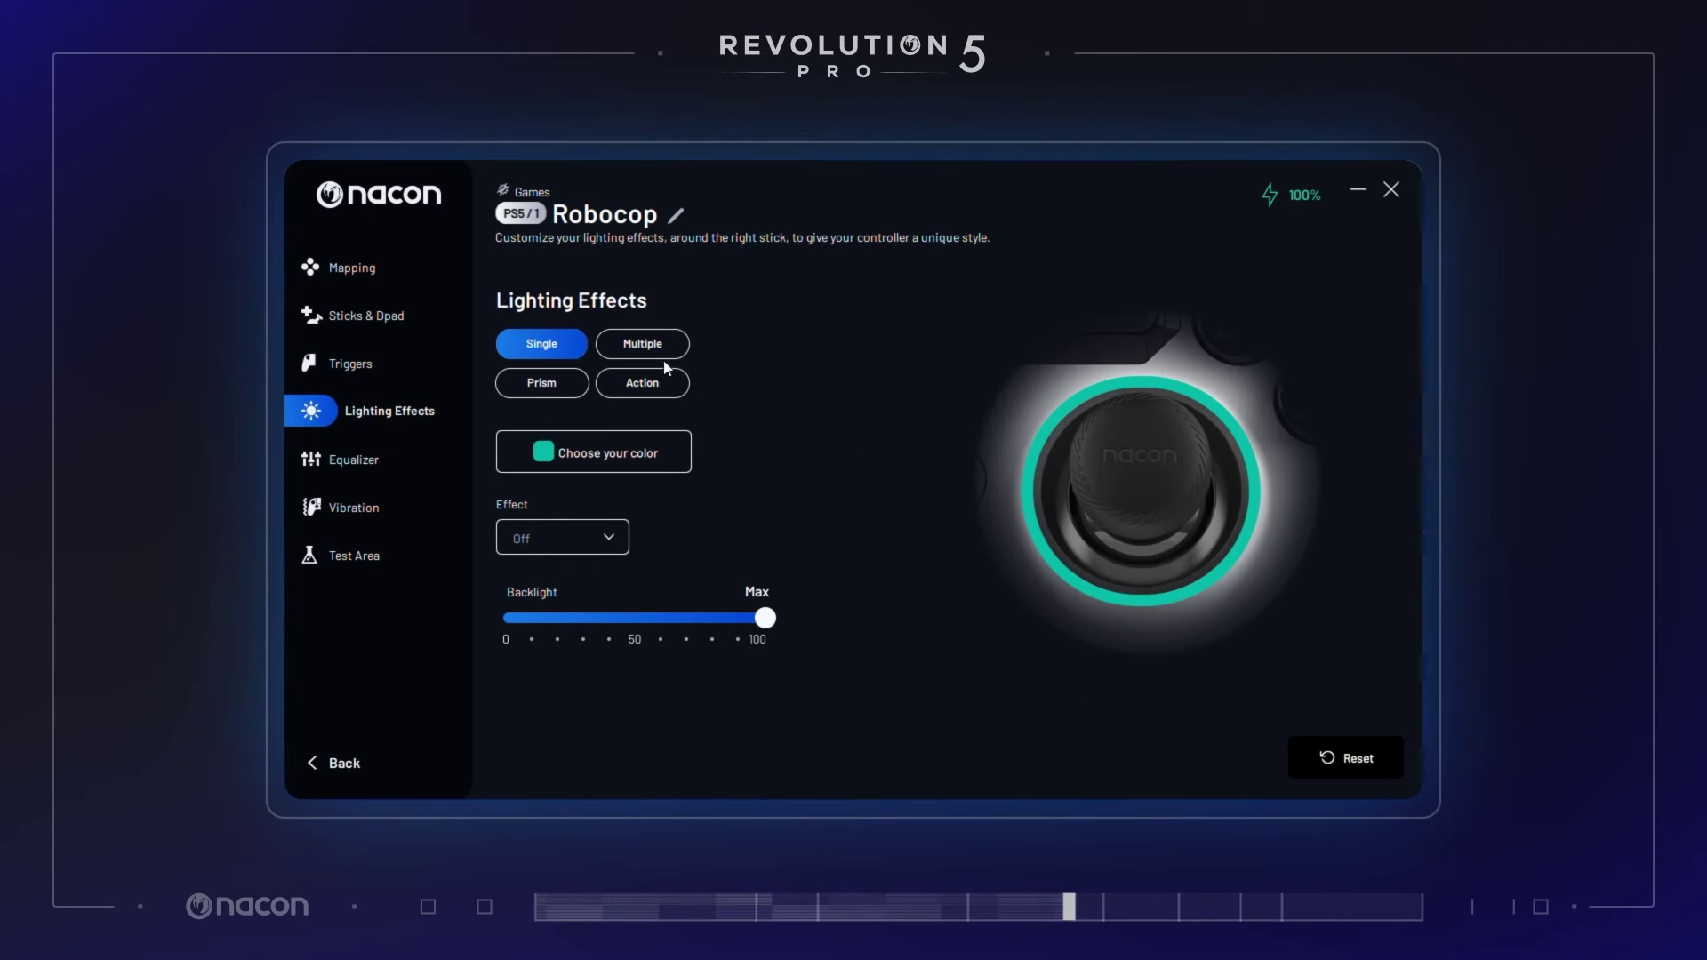
click(644, 346)
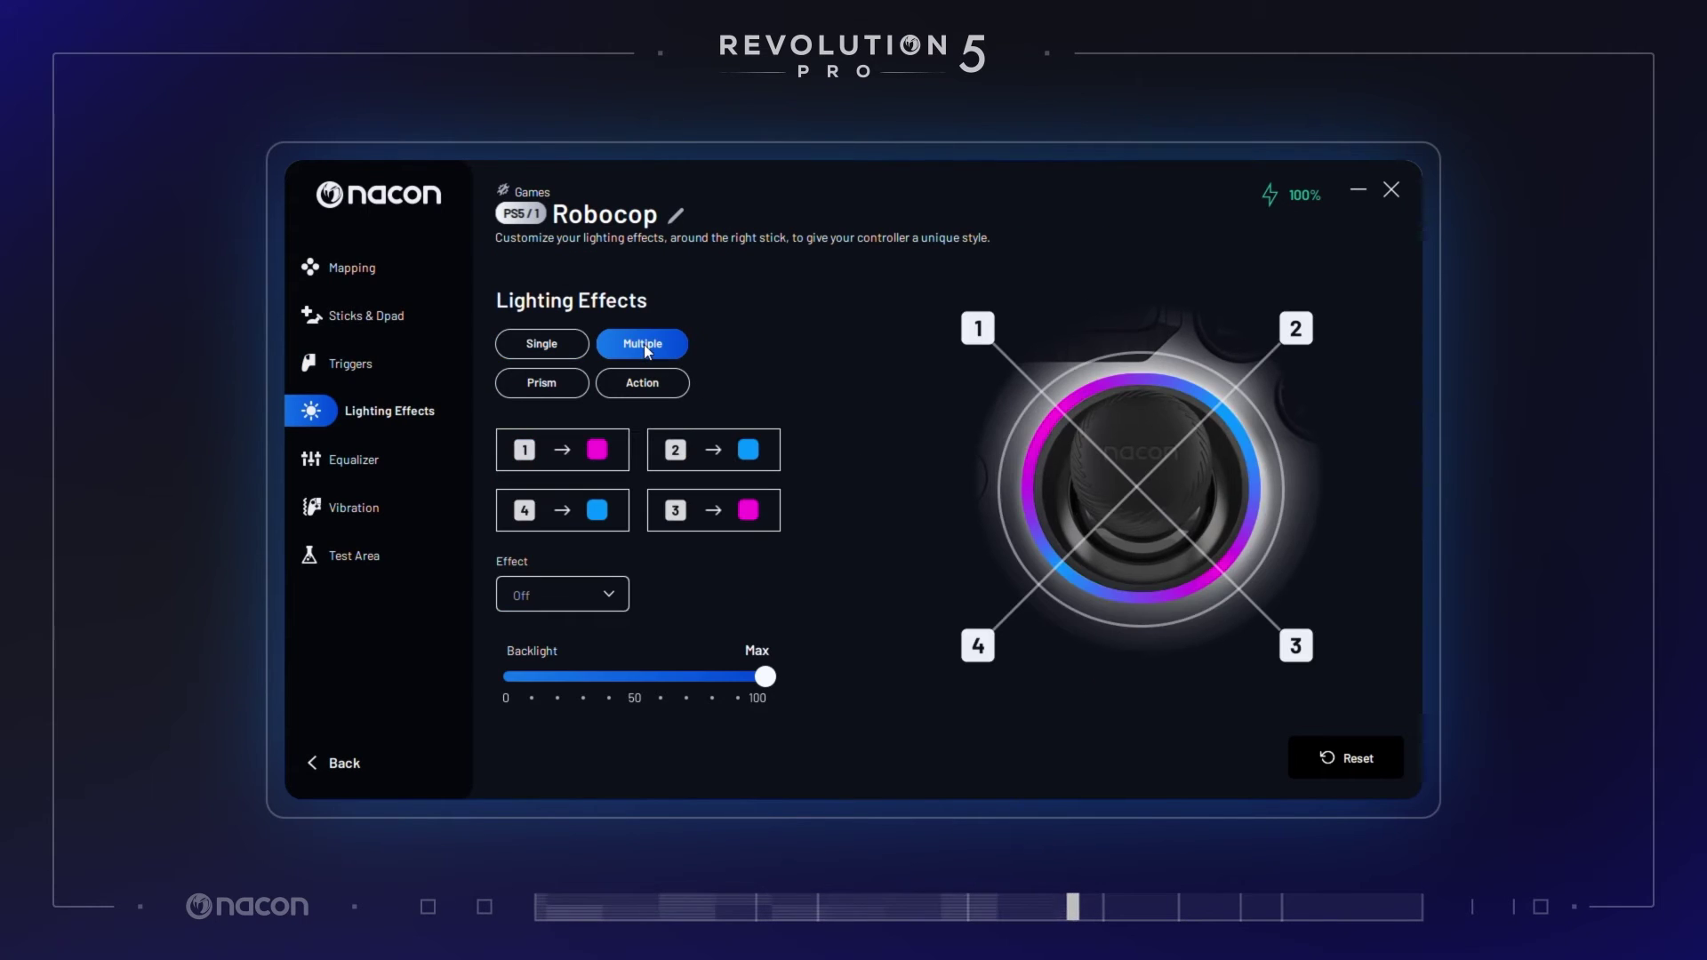
click(558, 382)
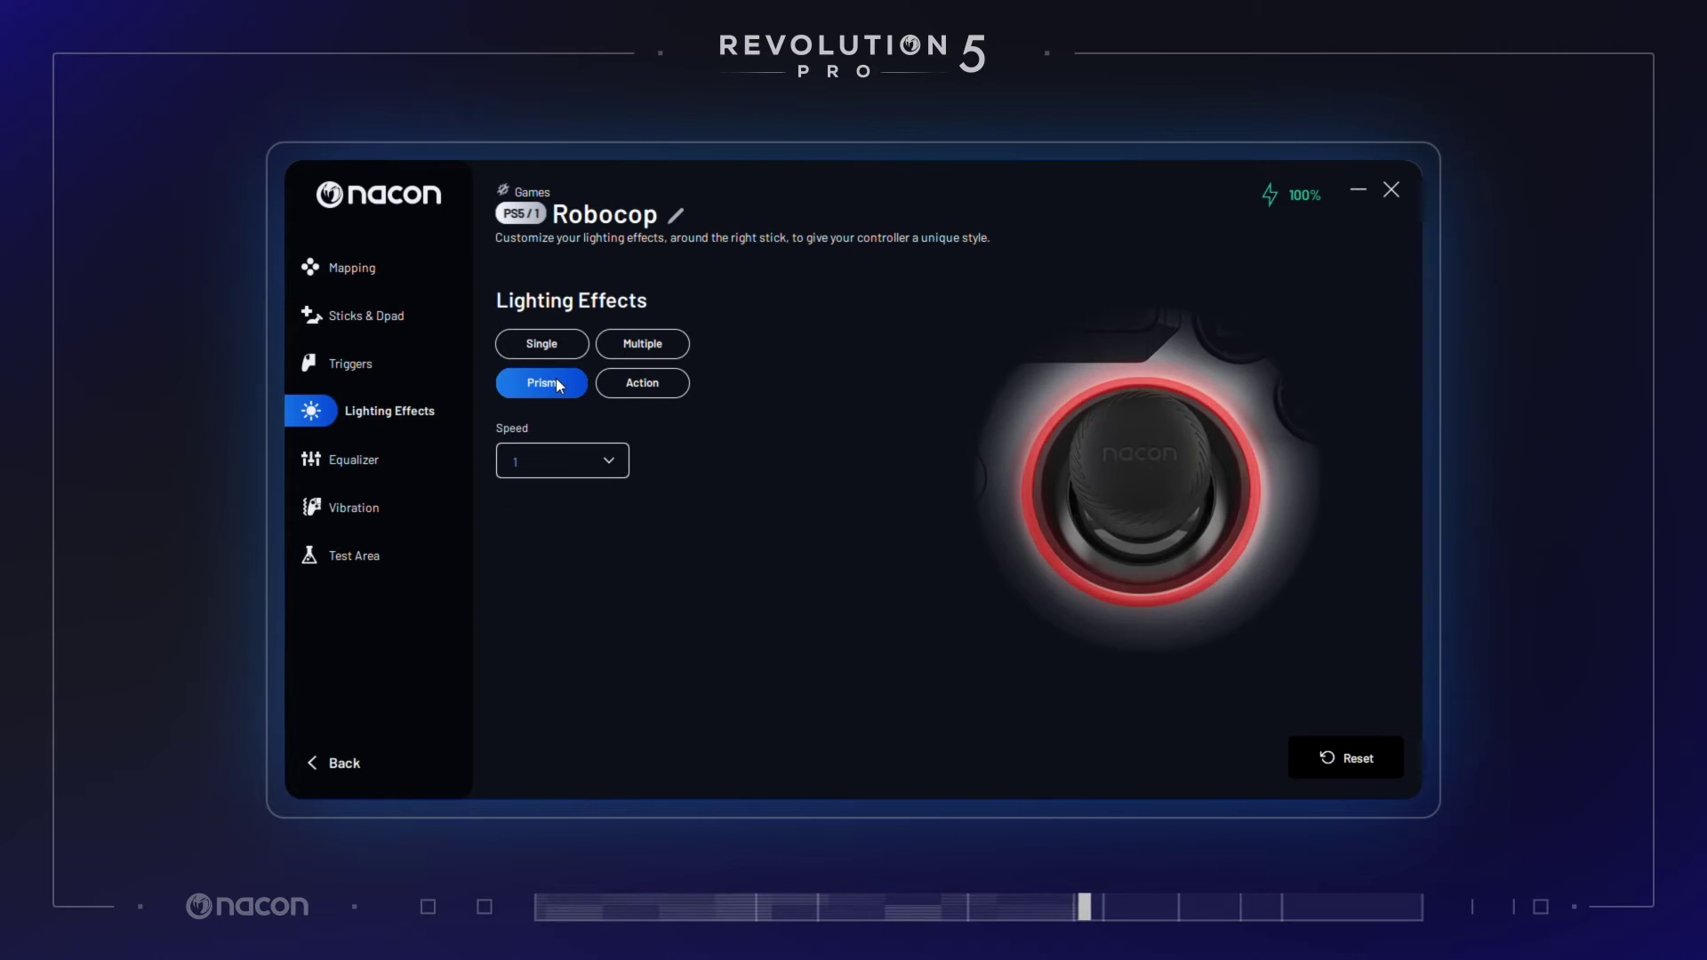
click(627, 384)
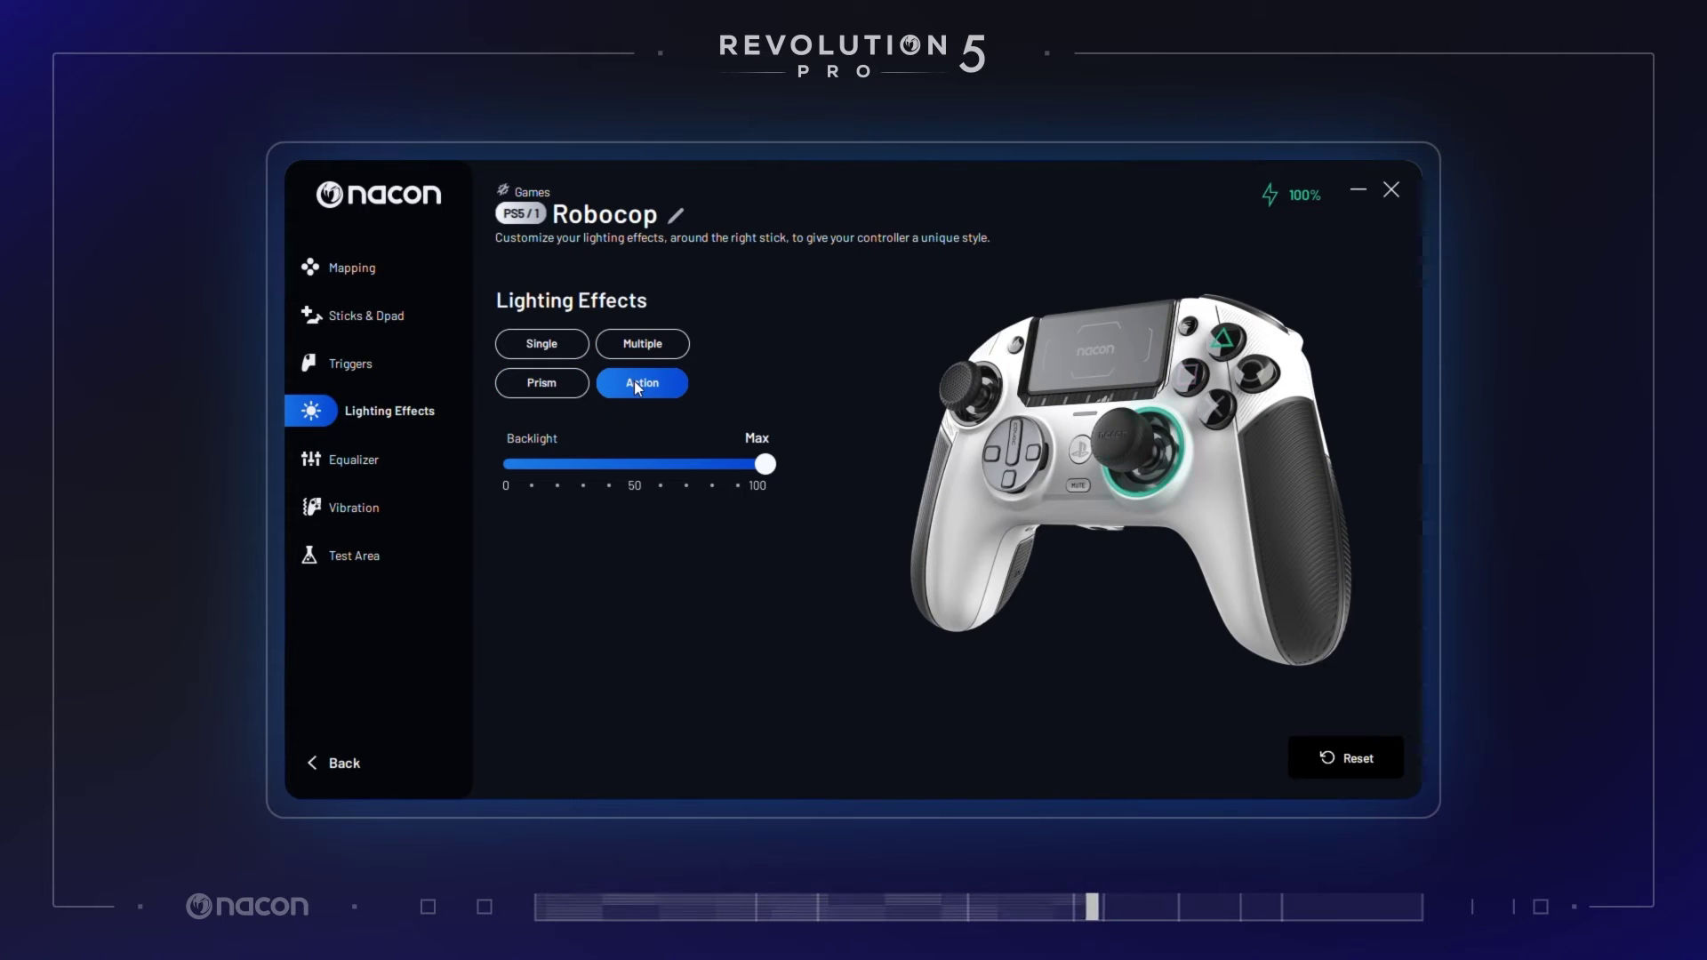
click(558, 349)
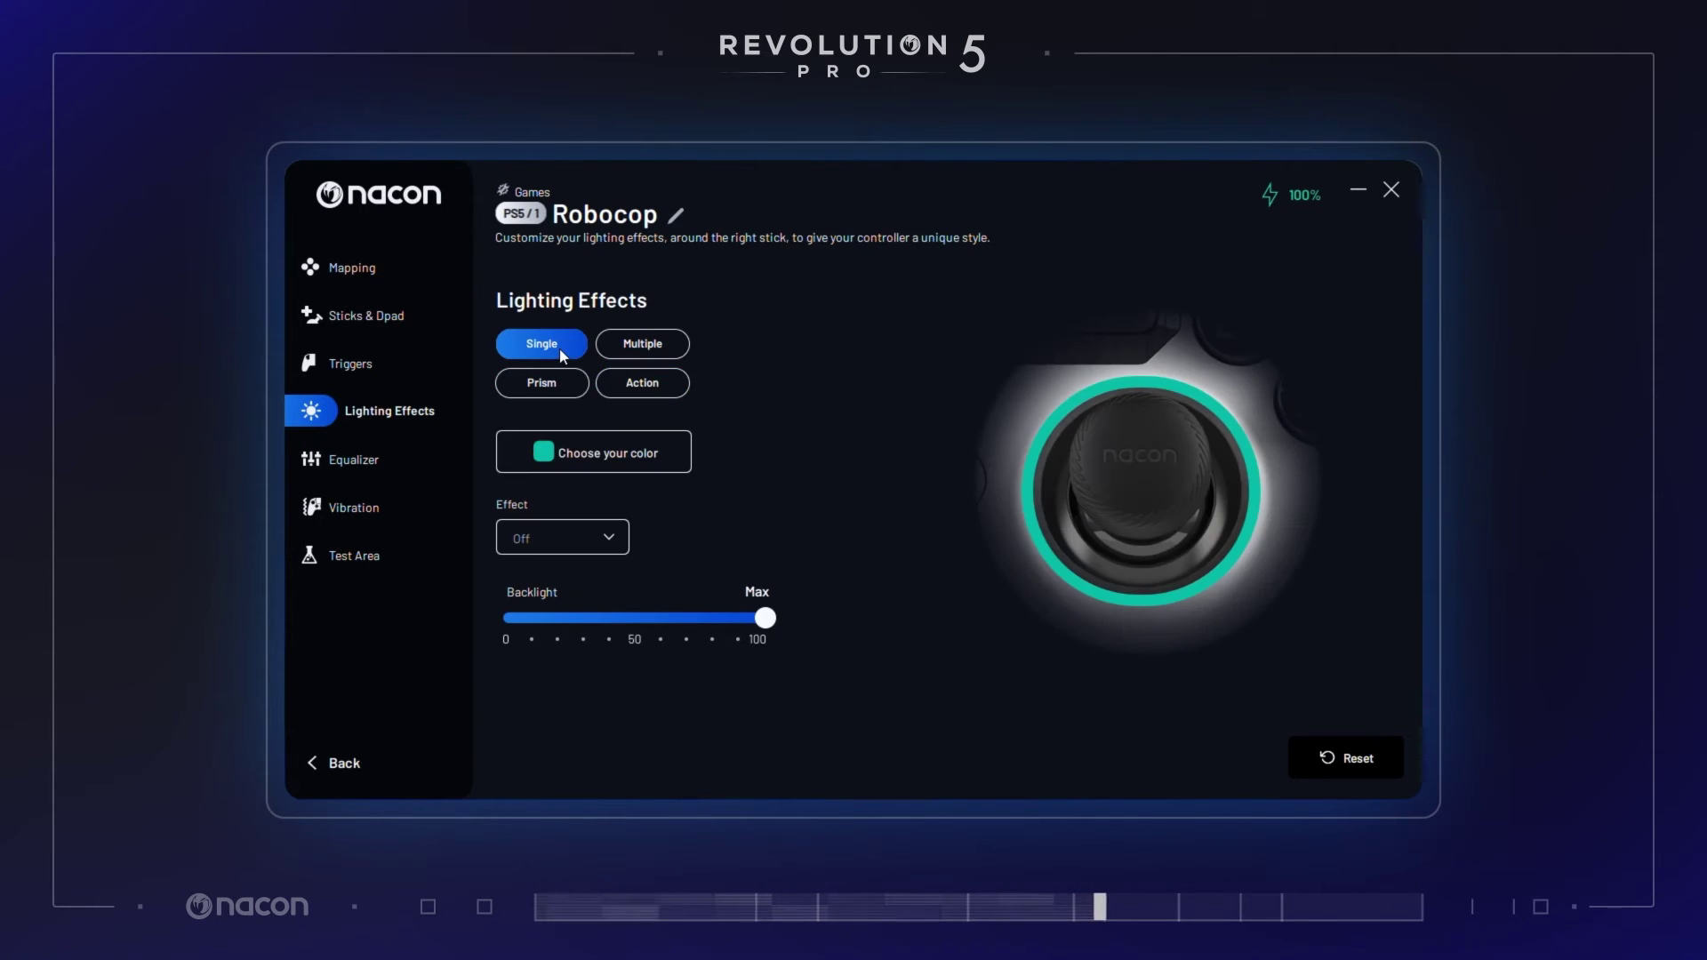
click(307, 459)
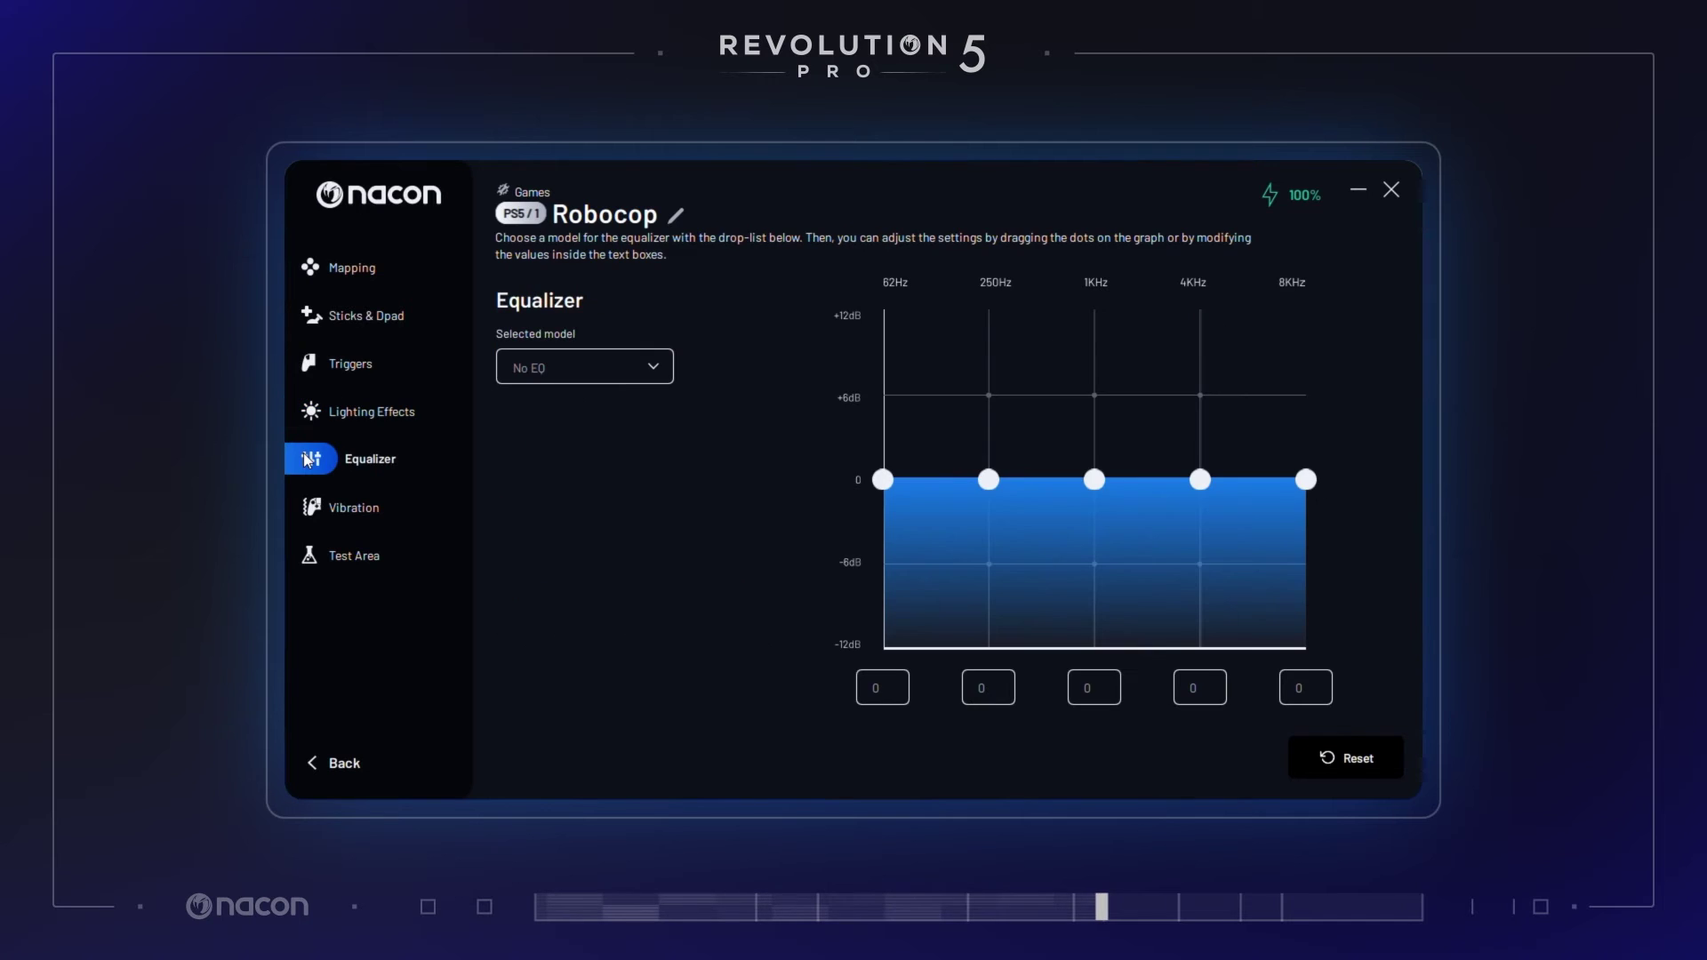
Step: Choose the FPS equalizer preset: bass and treble at -2 dB, mids 0
click(650, 380)
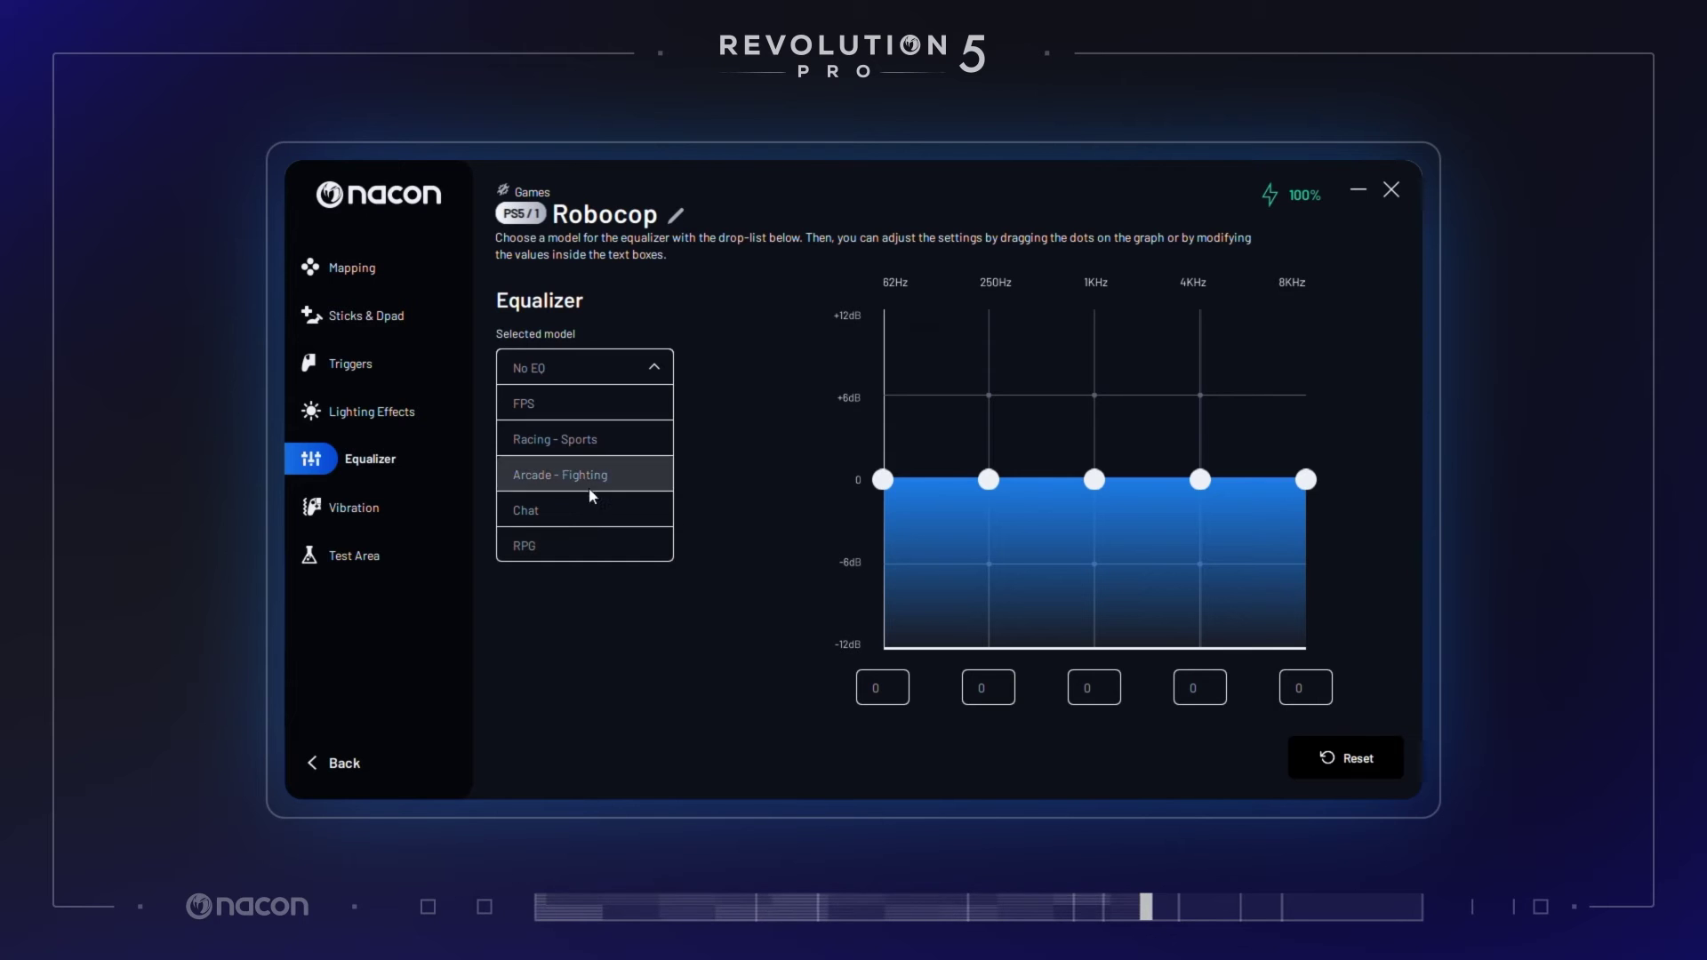
click(588, 402)
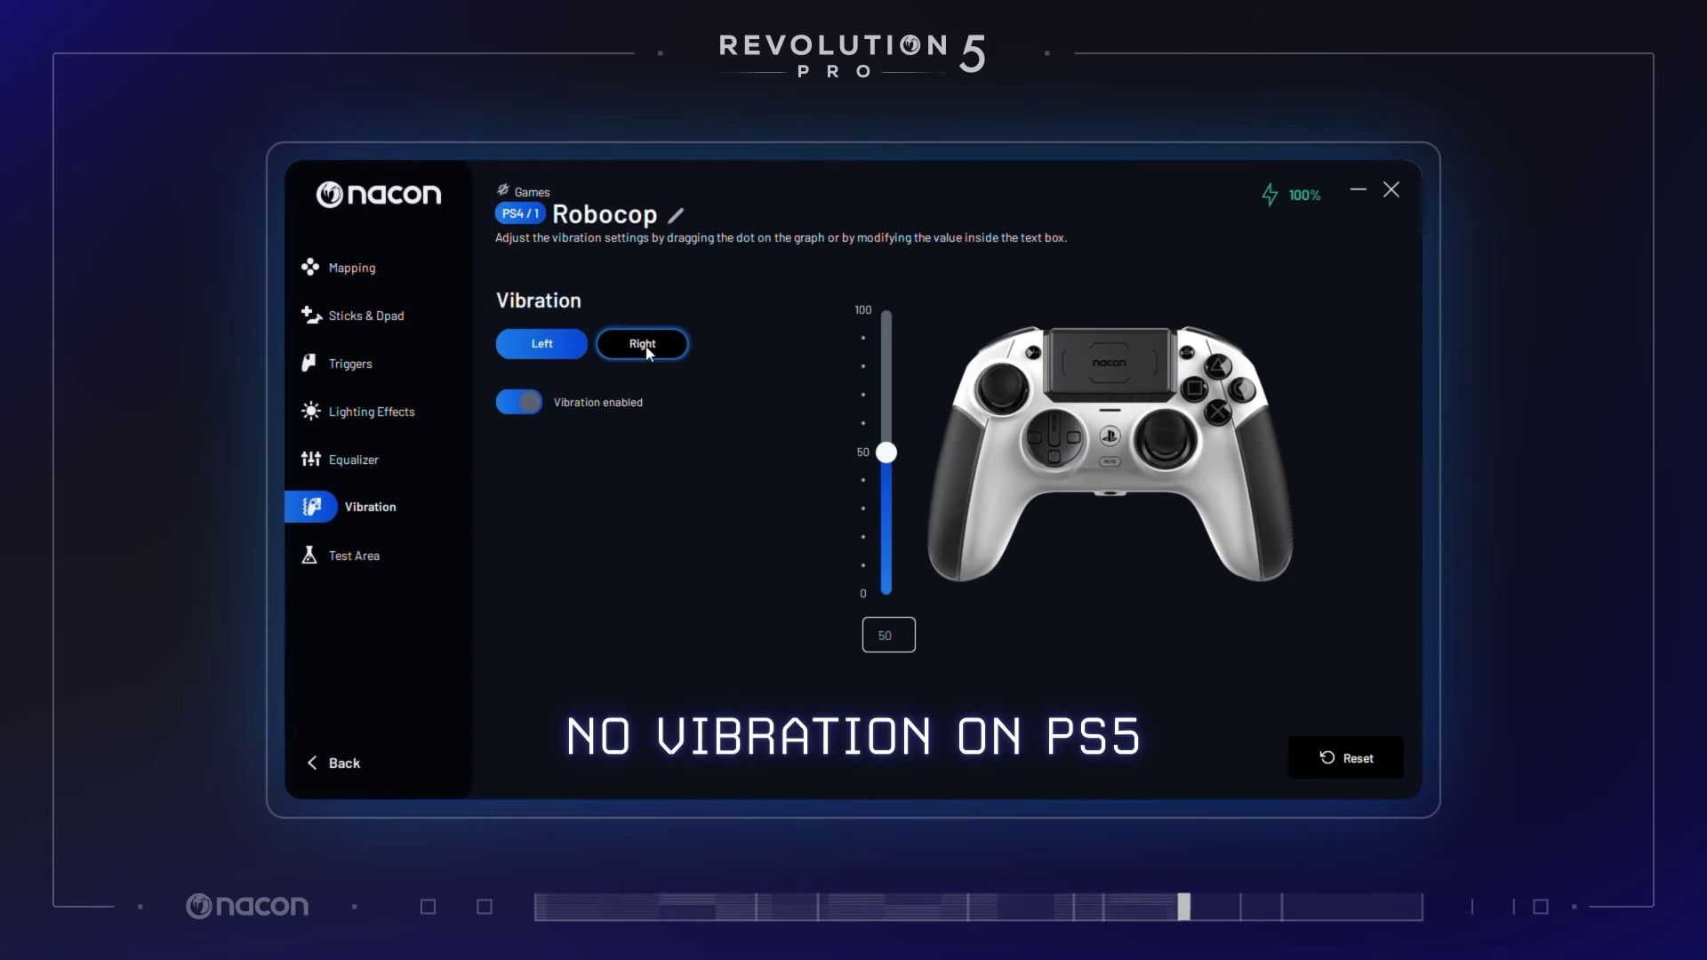
Step: Drop the left vibration to 0, disable vibration, and return to the Robocop overview
click(647, 350)
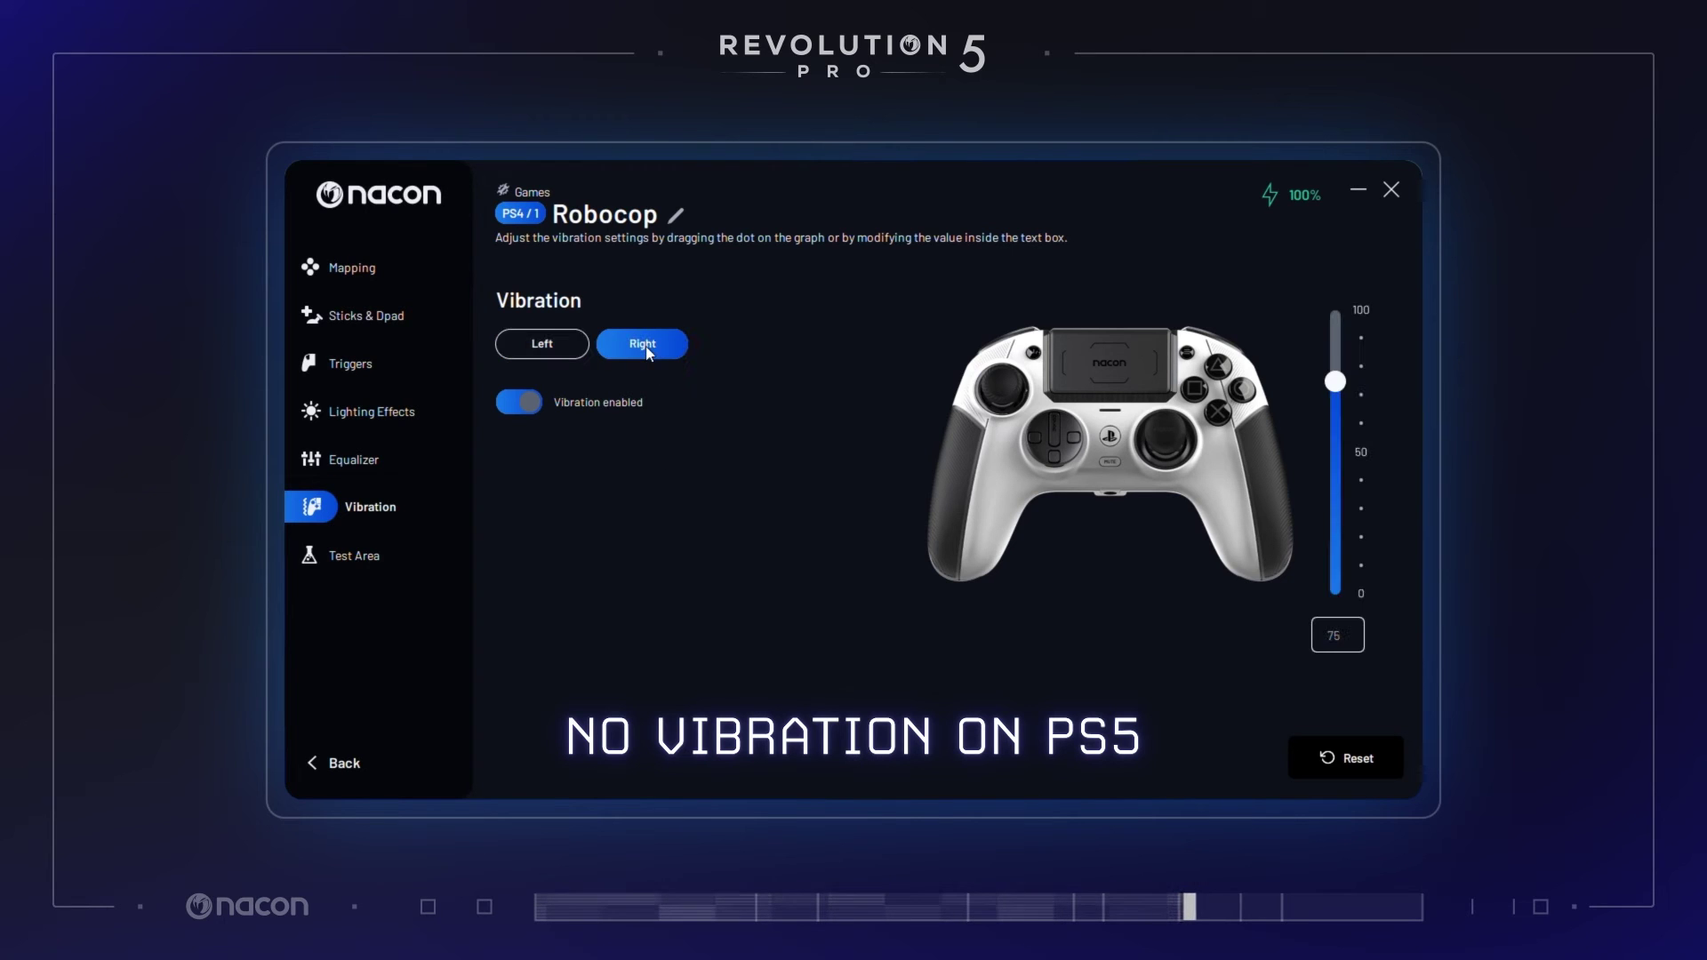
click(535, 349)
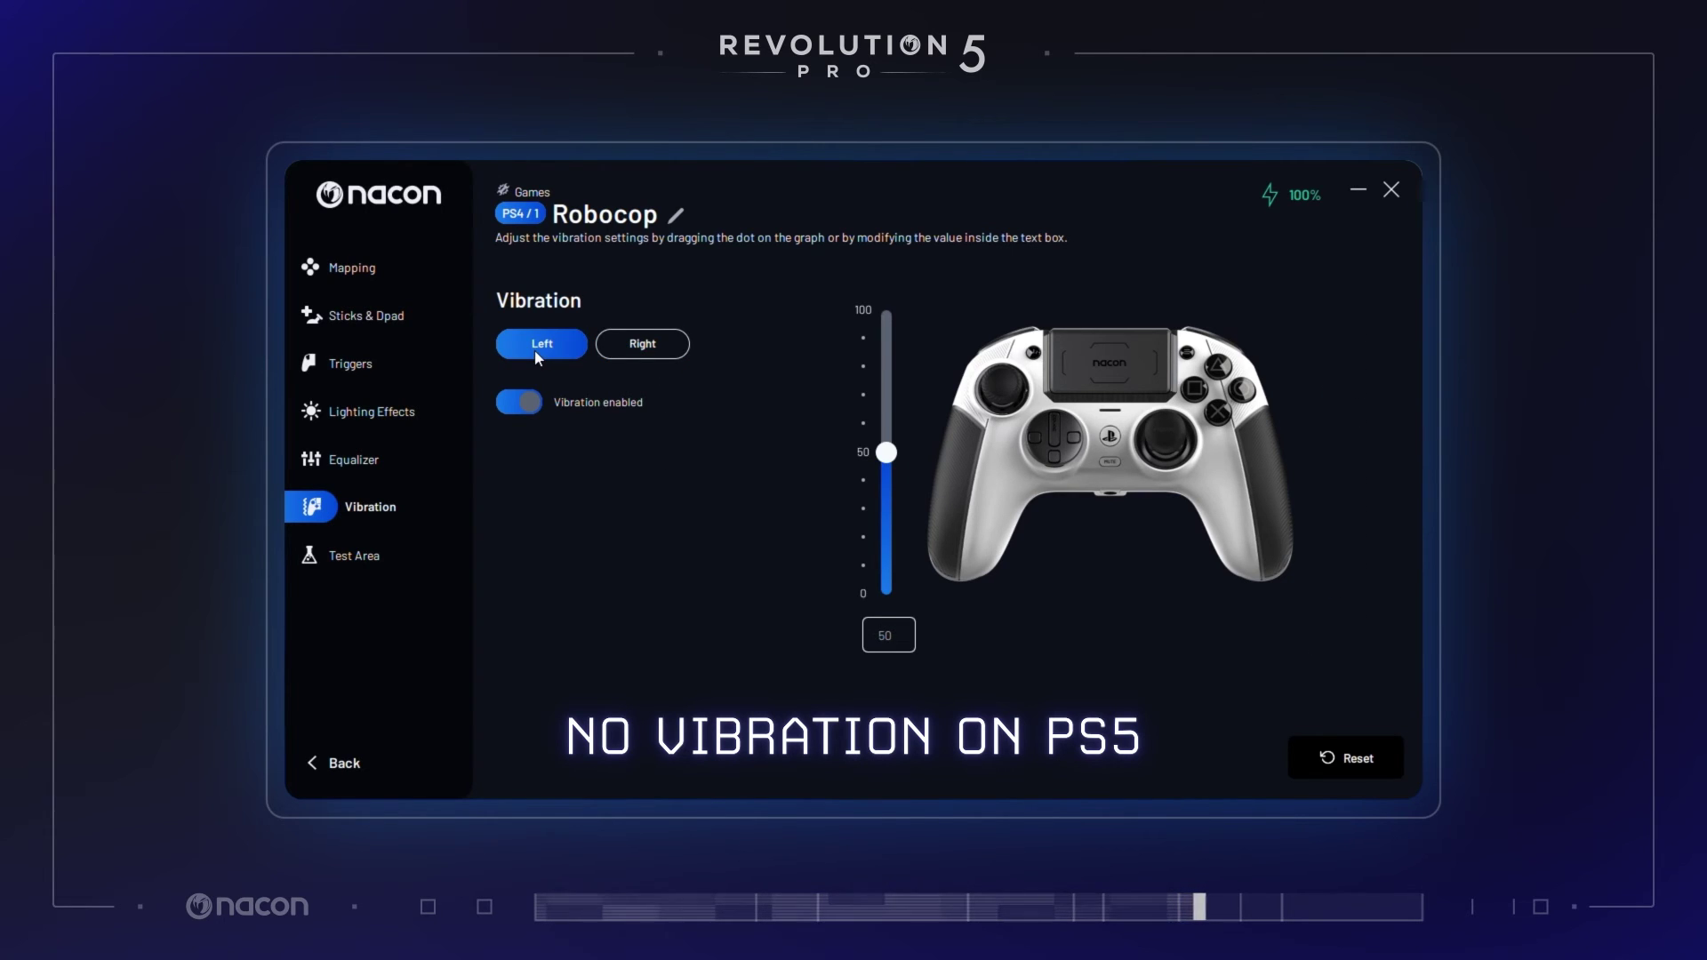
drag(886, 451, 885, 594)
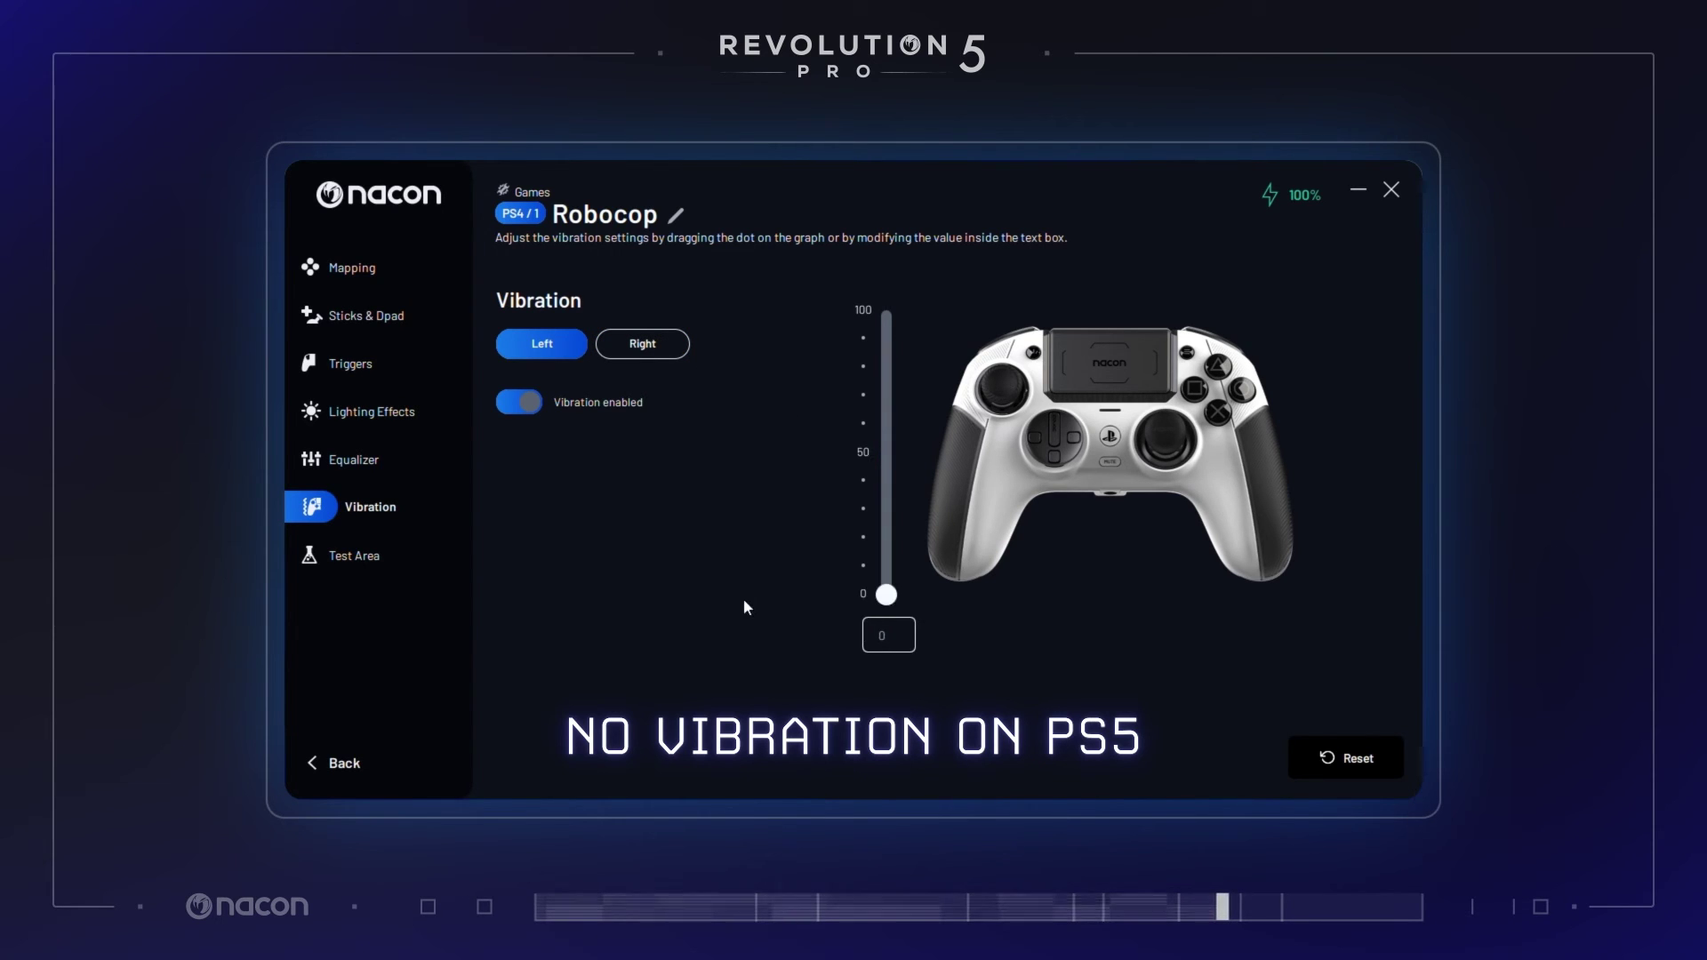
click(530, 401)
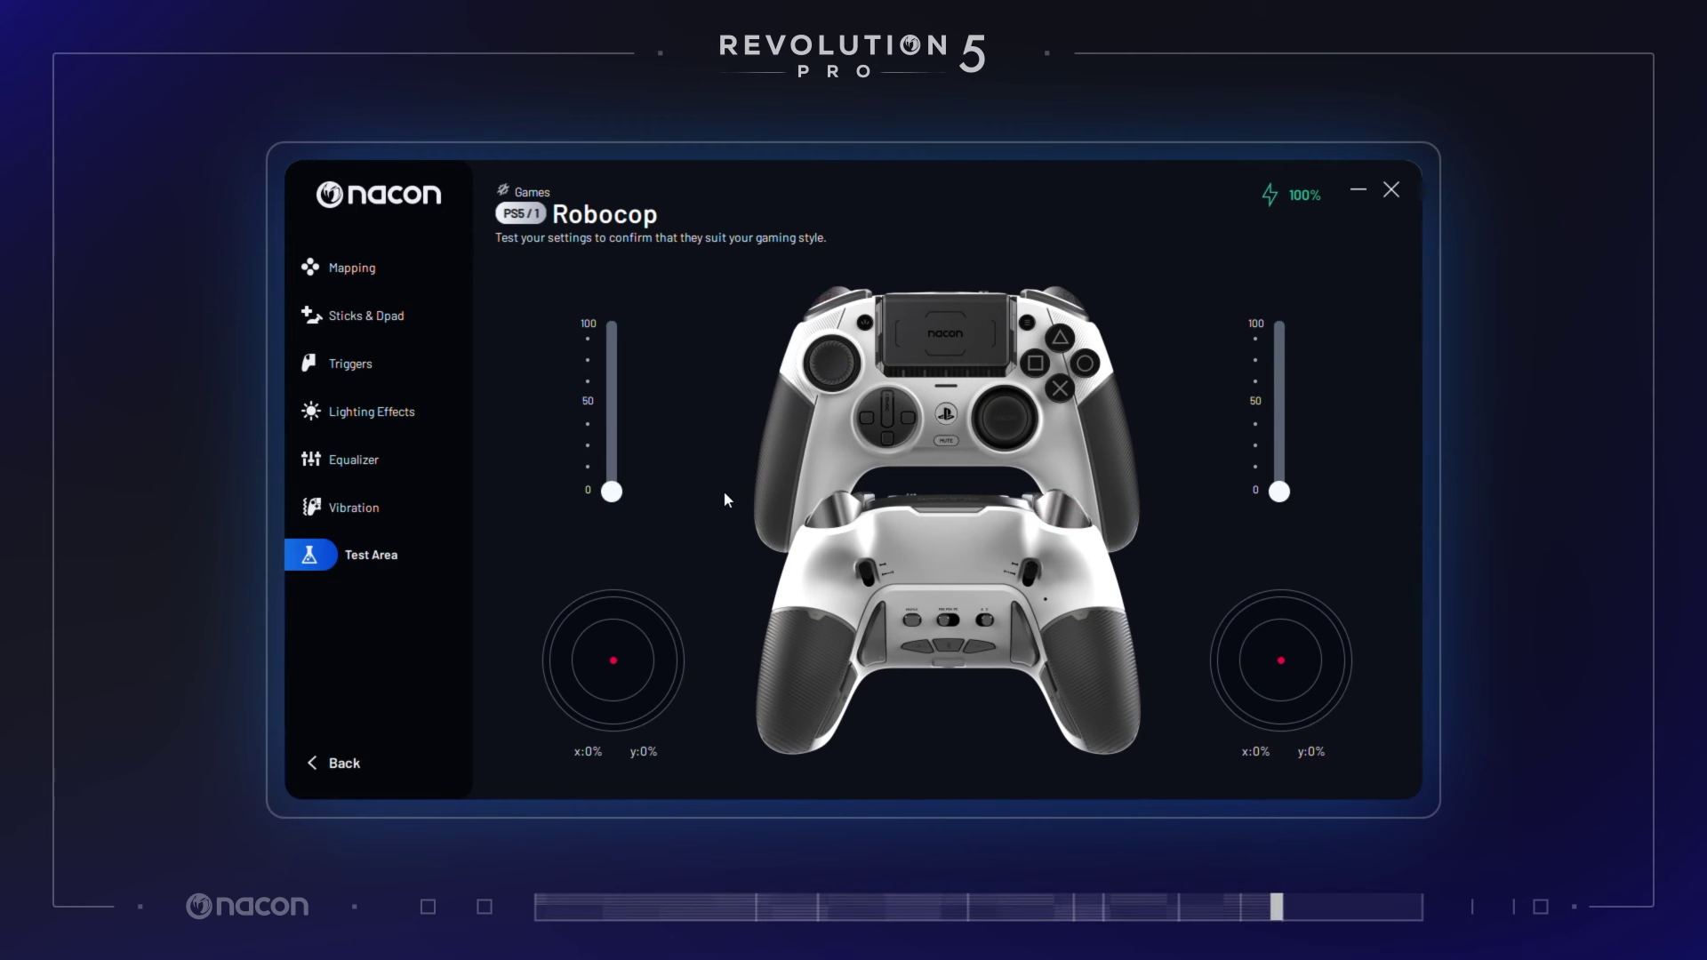
click(314, 765)
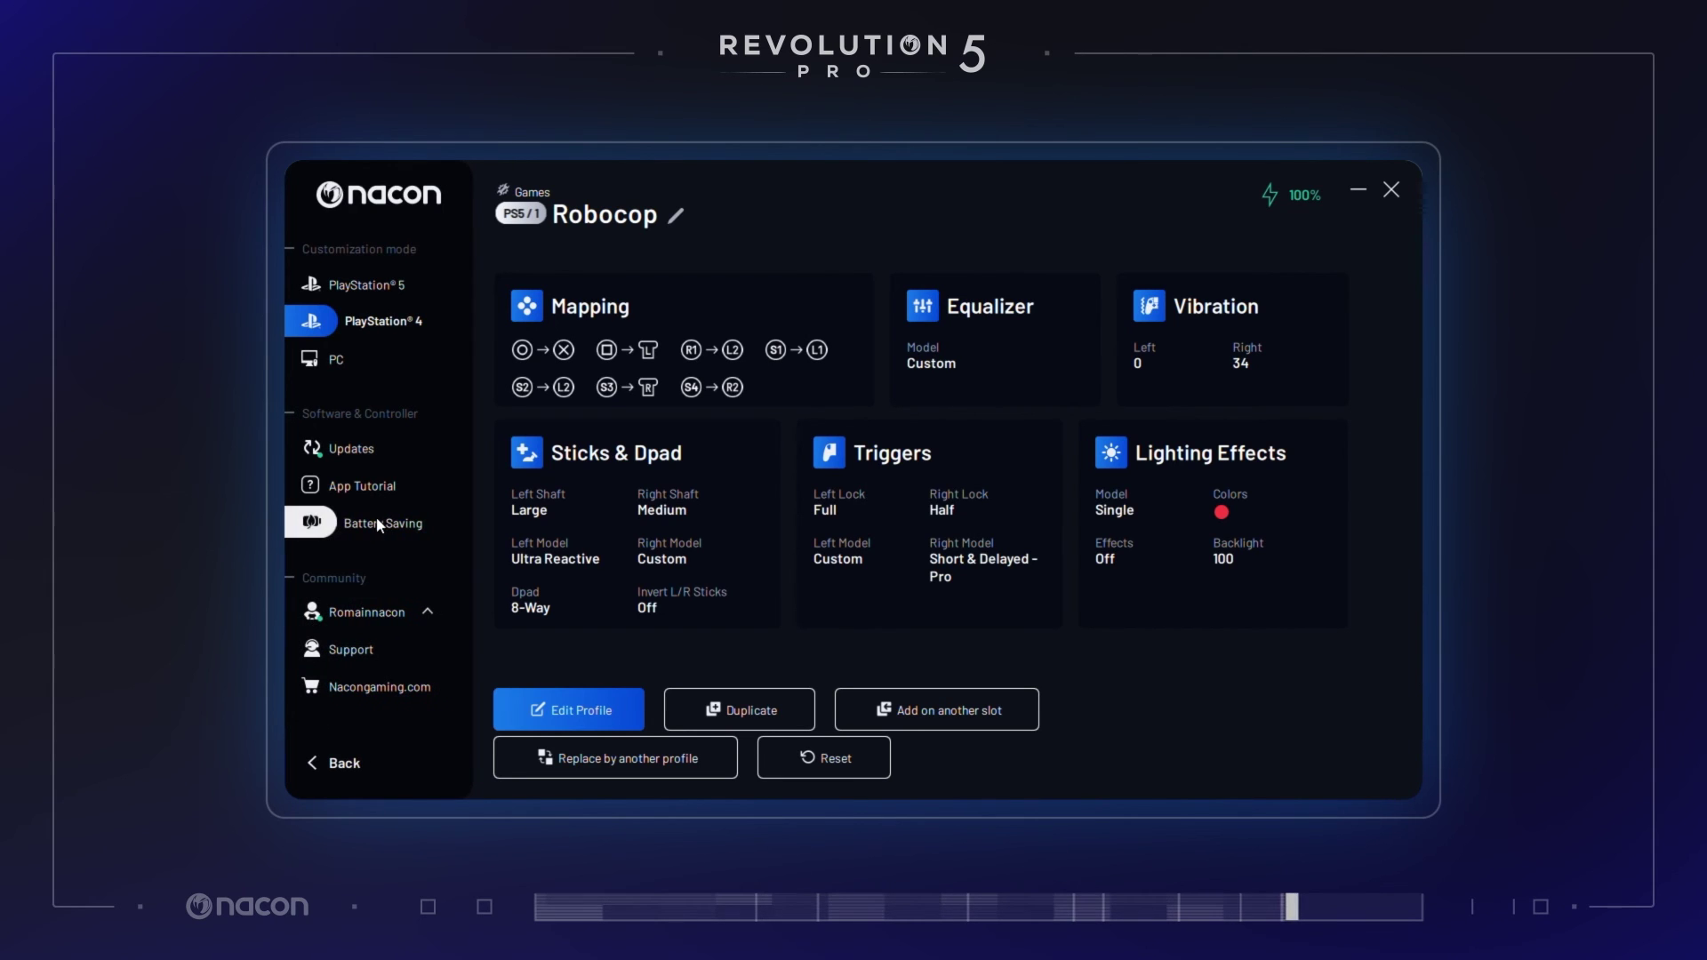
Step: Turn battery saving mode on from the Battery Saving sidebar option
click(322, 526)
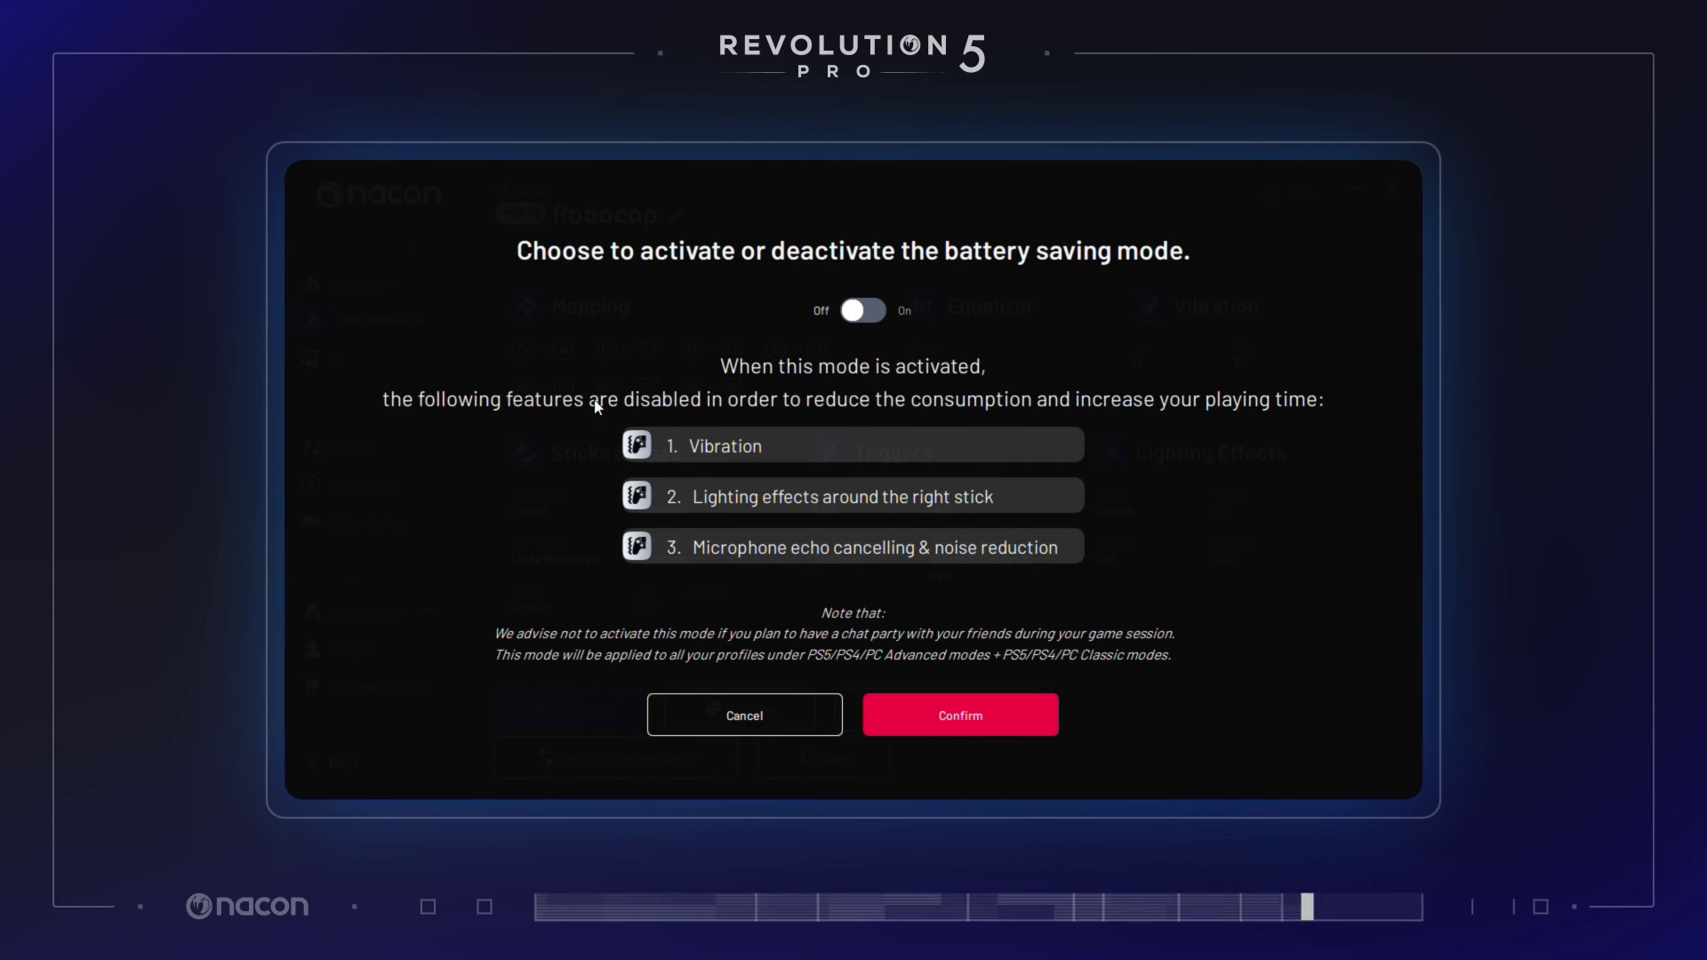
click(862, 313)
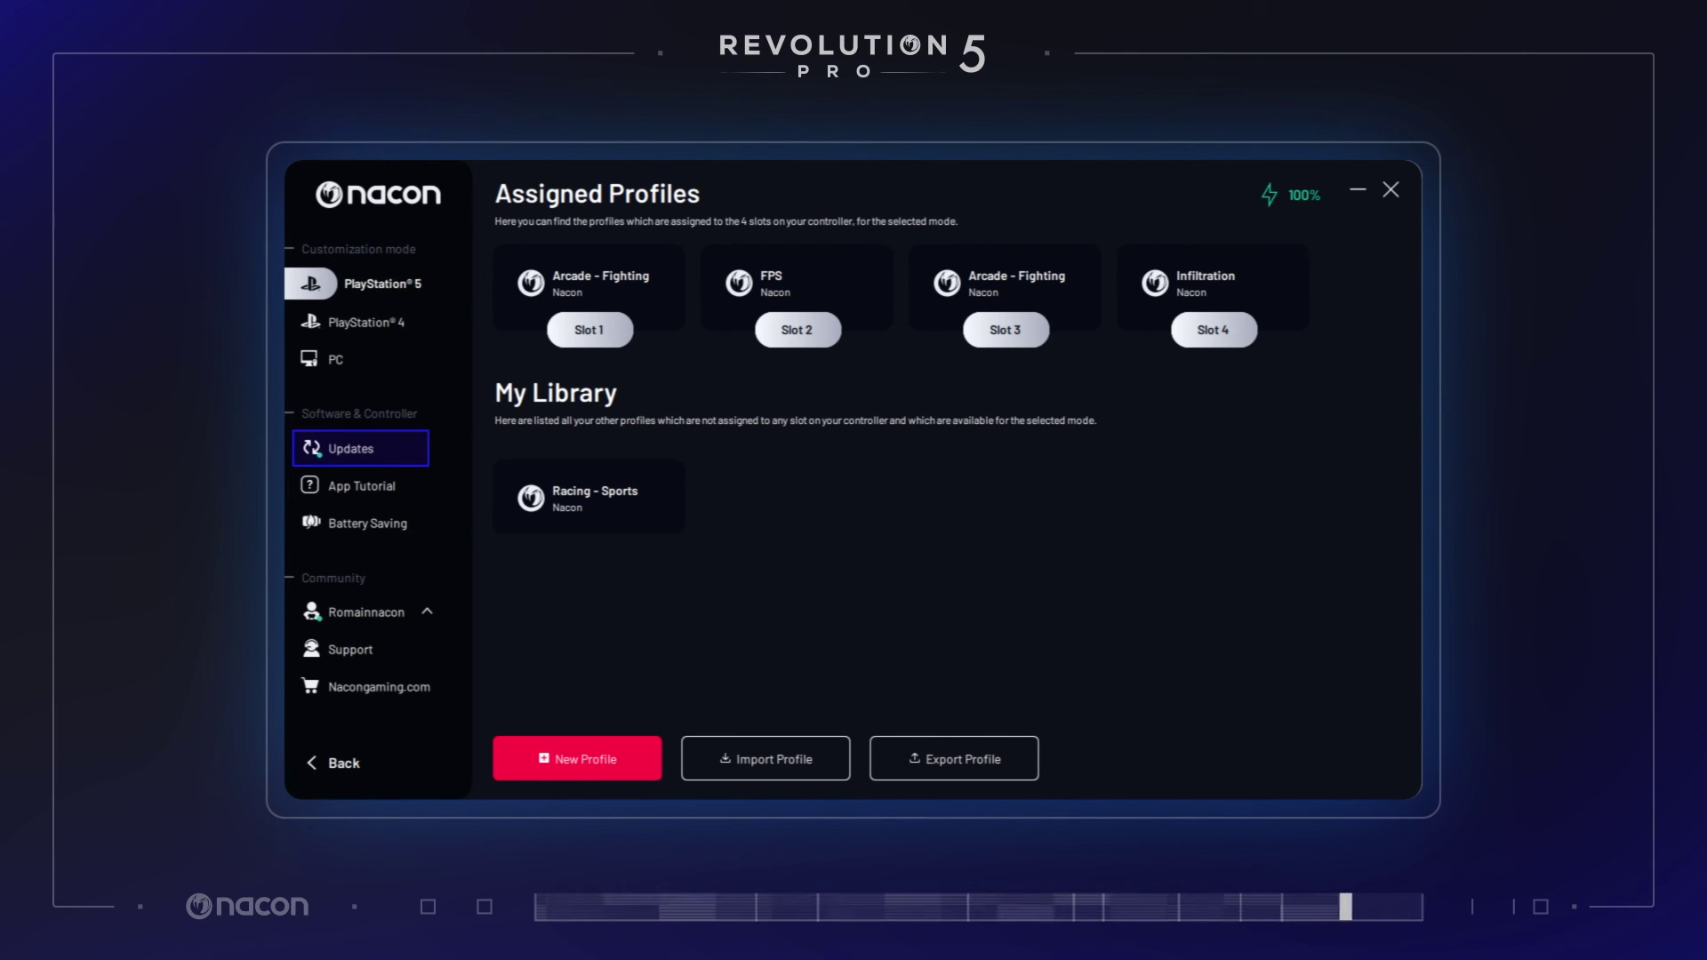
click(361, 485)
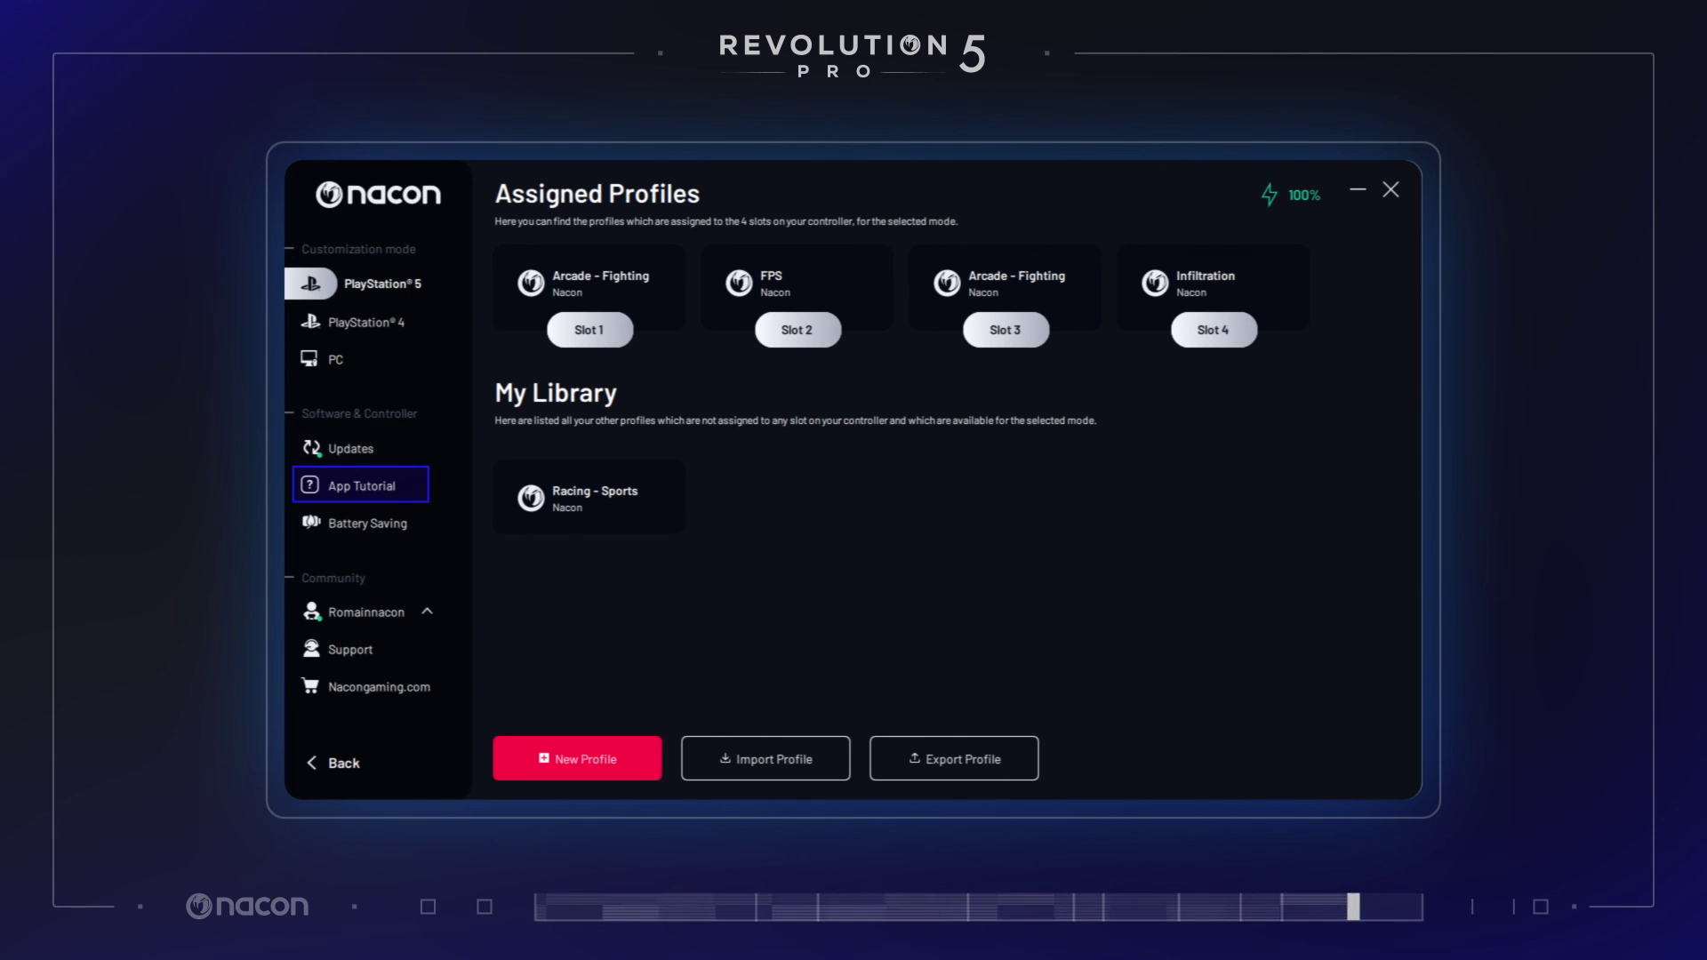